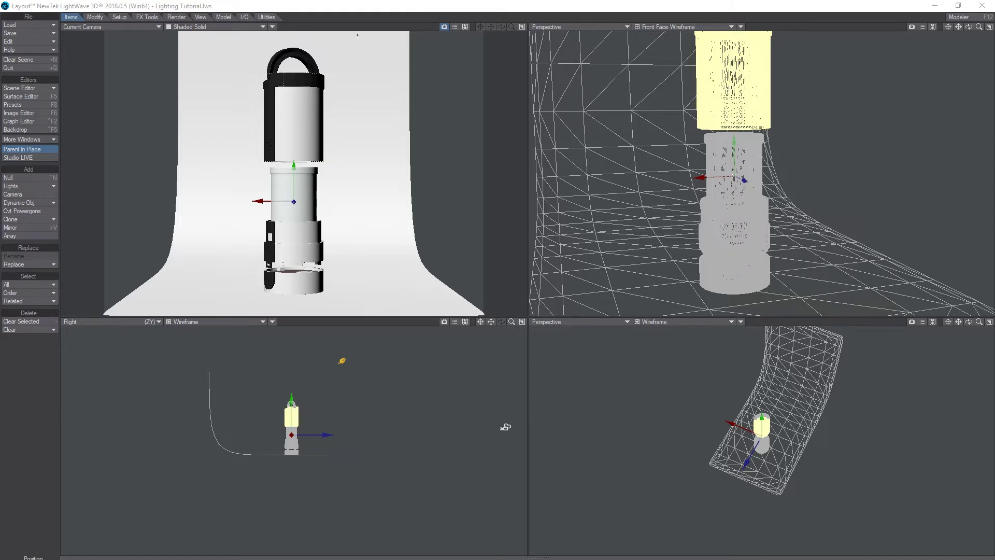
Step: Display the camera viewport with the VPR render preview and disable global illumination in the render properties
click(238, 27)
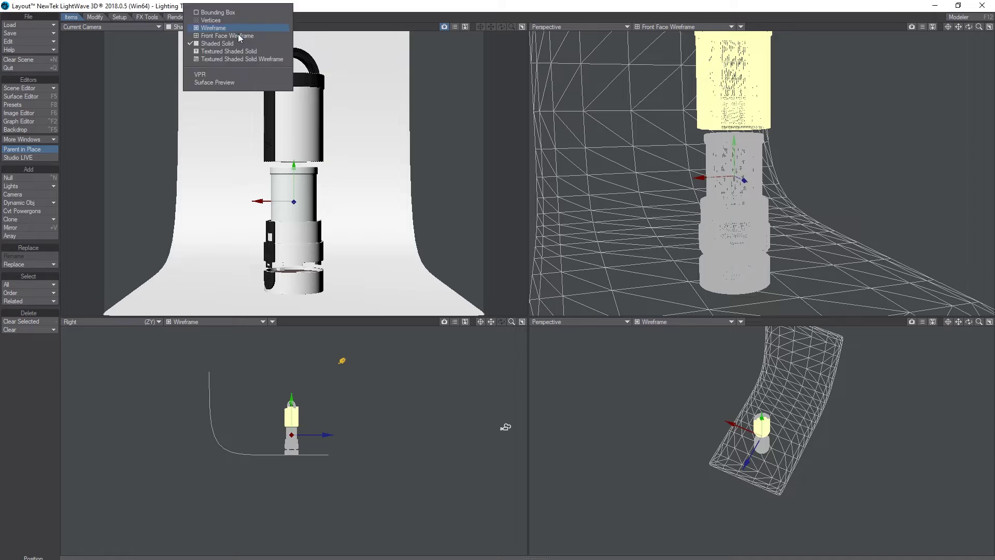
click(236, 76)
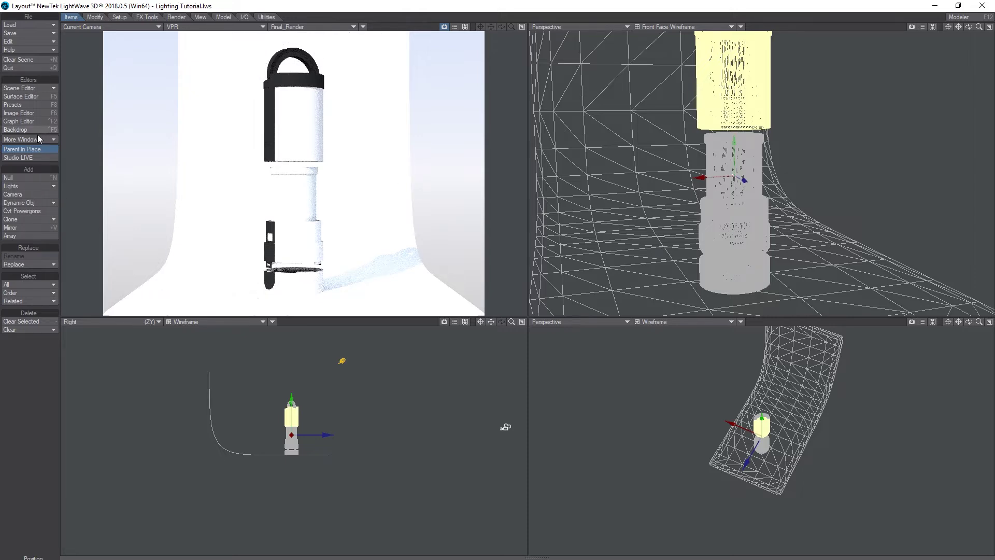
click(176, 18)
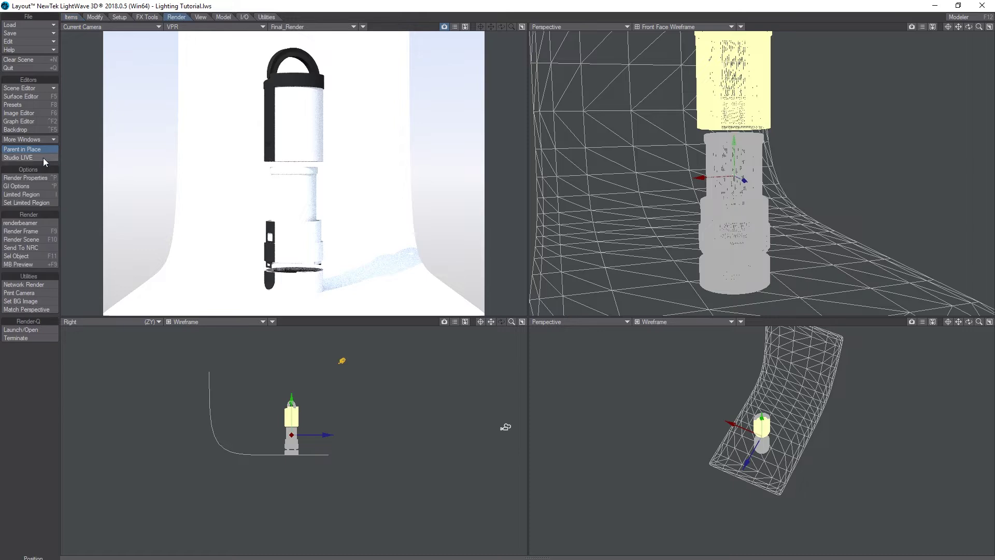
click(34, 185)
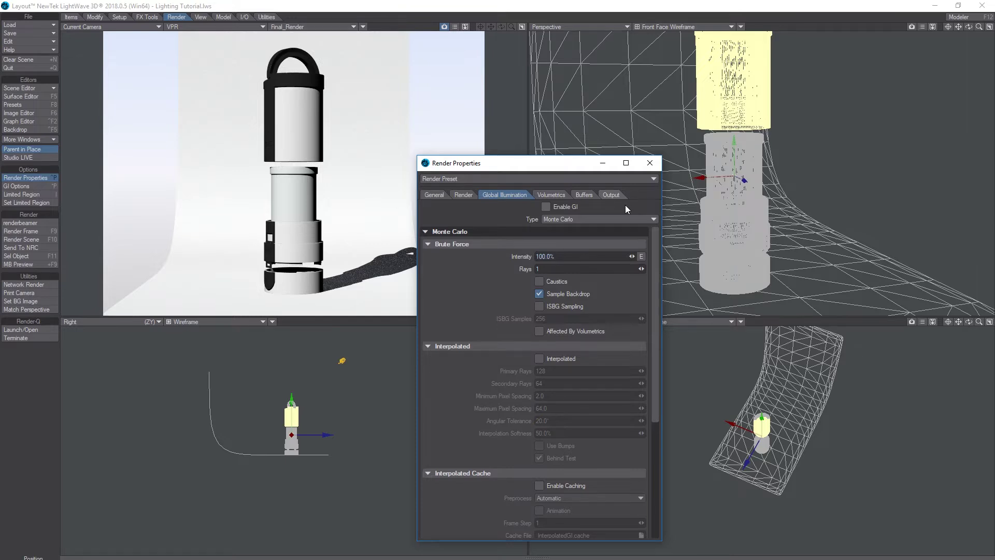
click(649, 162)
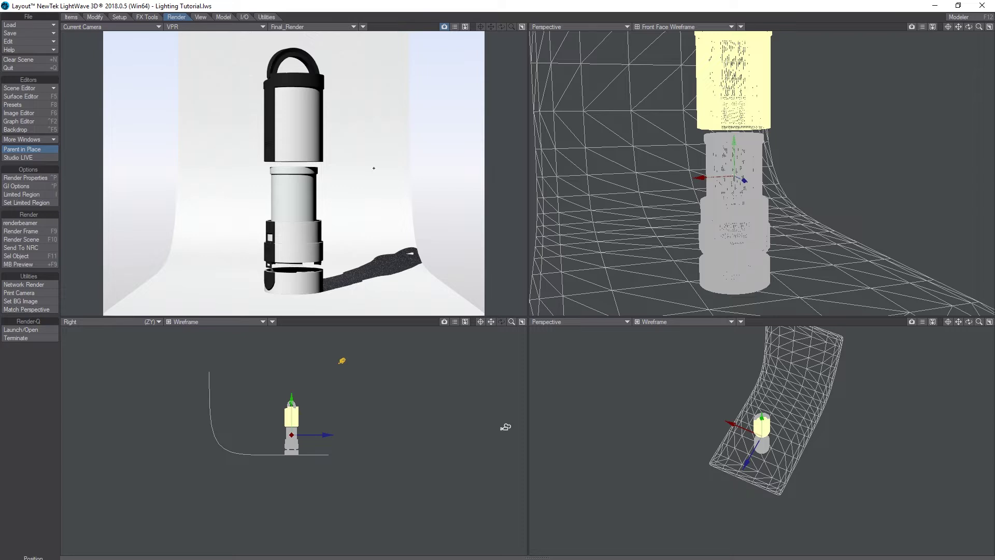
Step: Turn off the Gradient Backdrop so the scene uses the plain black backdrop color
click(29, 129)
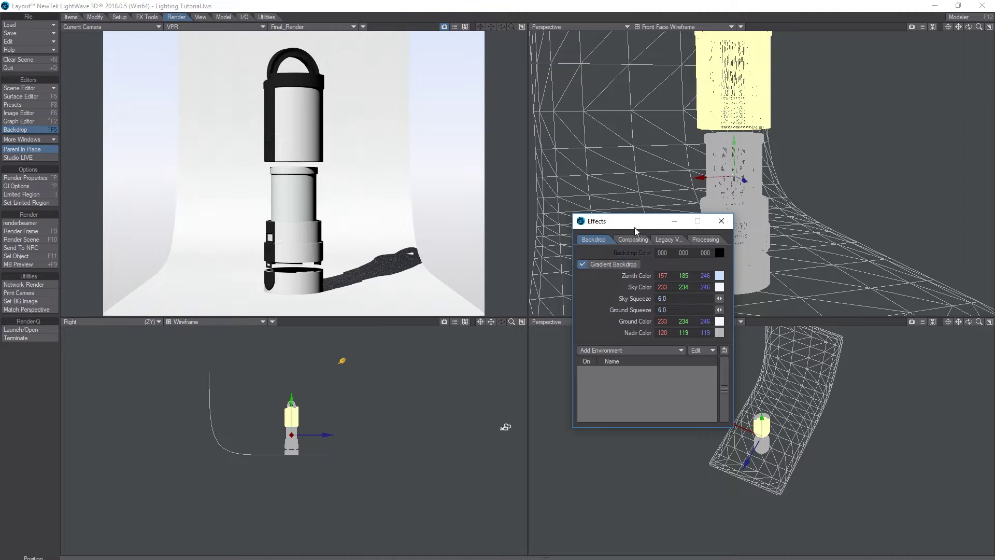
drag(637, 220, 493, 216)
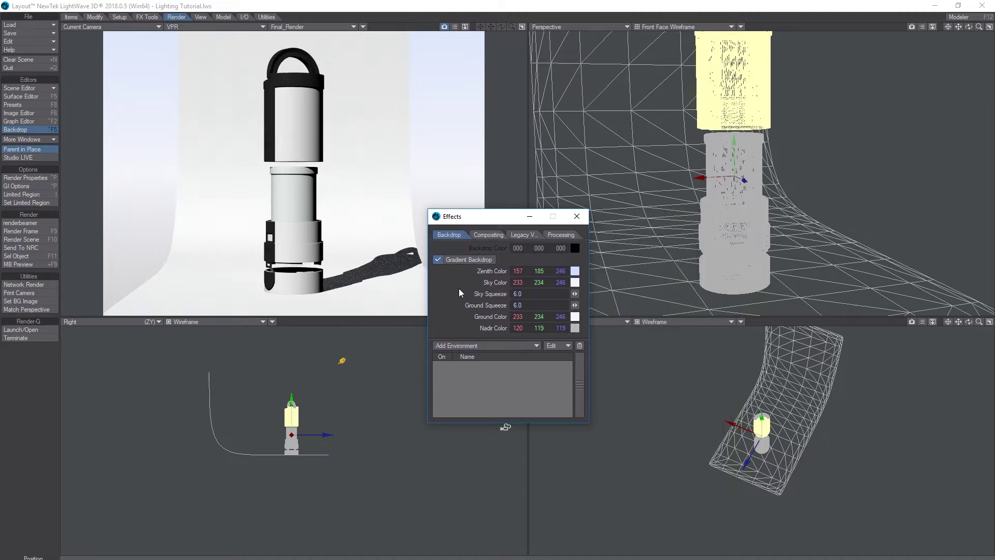
click(438, 260)
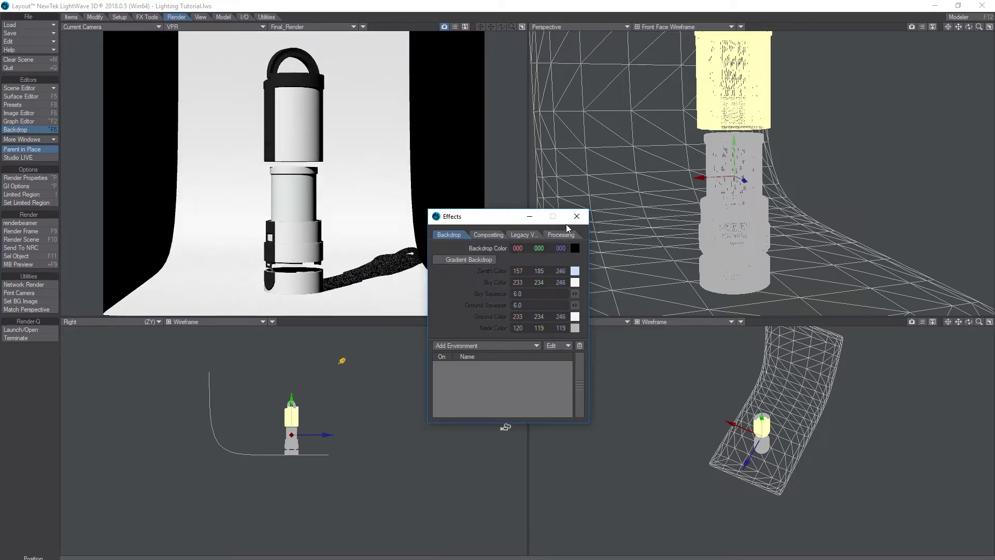
click(577, 216)
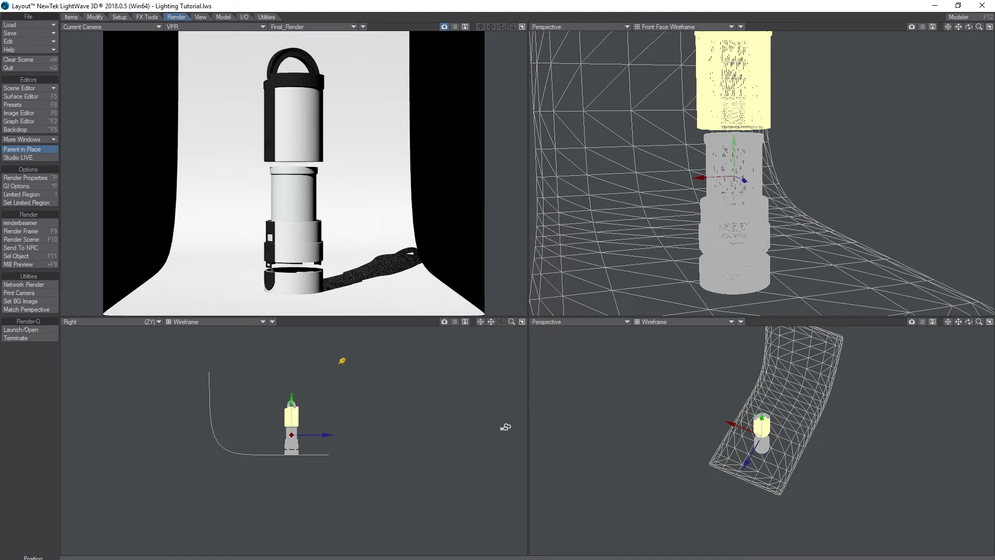
Step: Select the scene's distant light and change its light type to Area
click(342, 361)
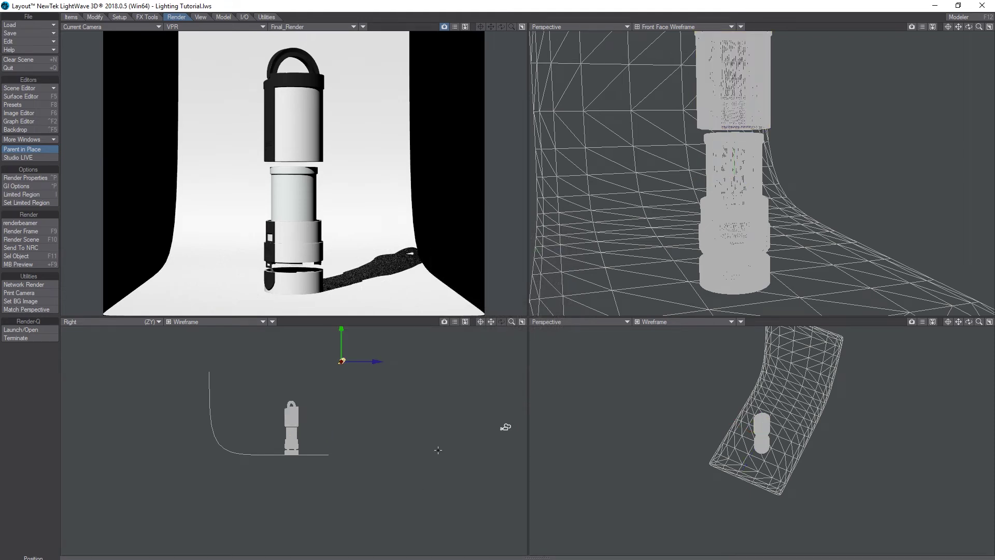
key(minus)
key(Return)
key(p)
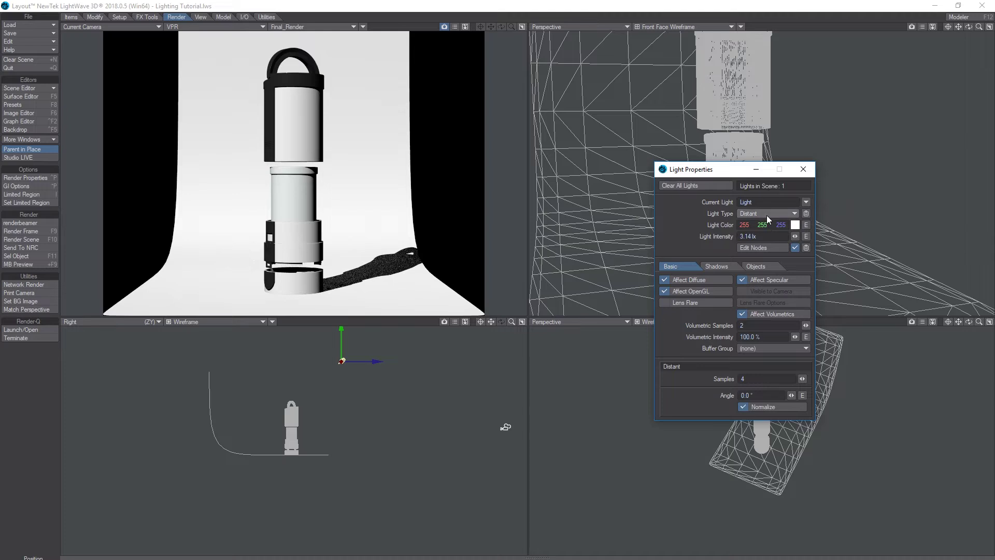
click(769, 214)
click(769, 221)
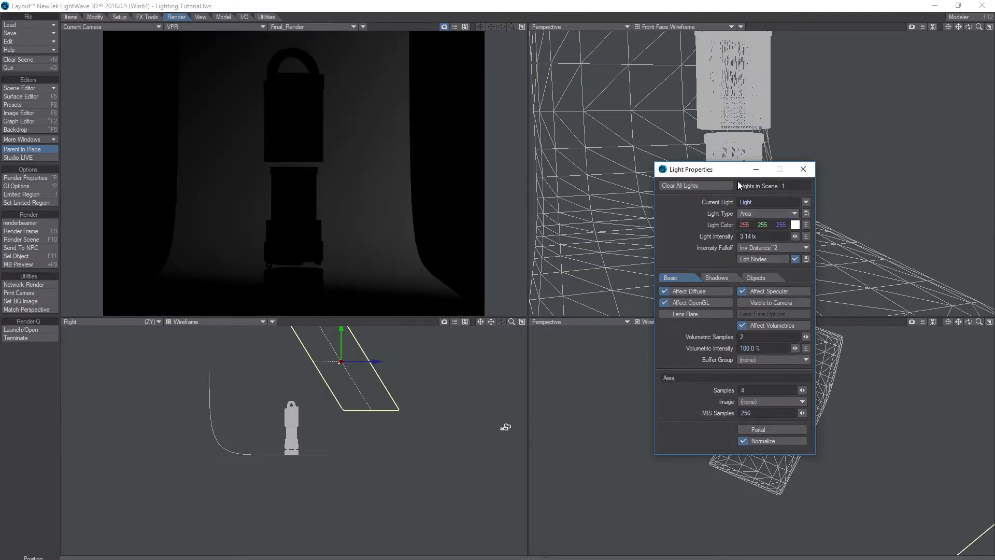
drag(731, 170, 863, 197)
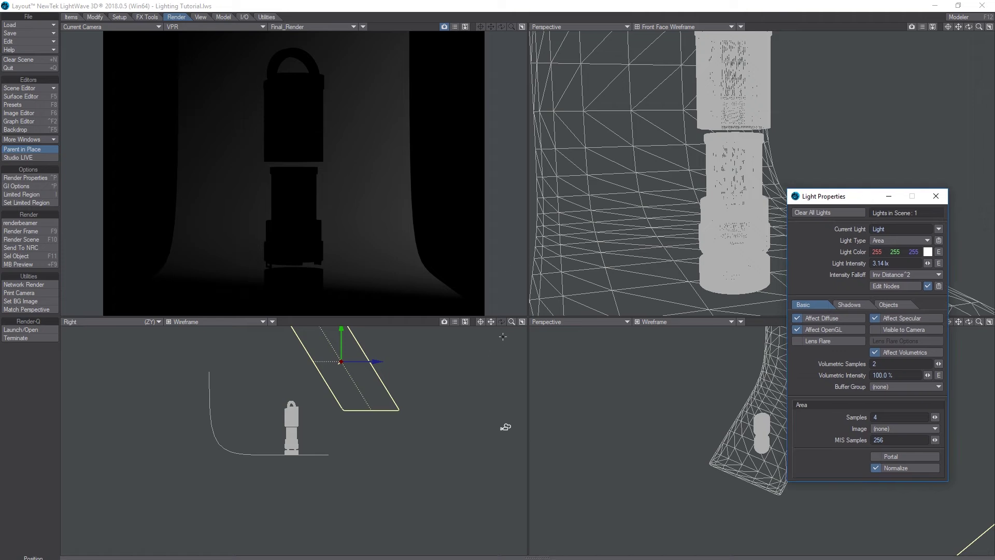
drag(512, 322, 666, 261)
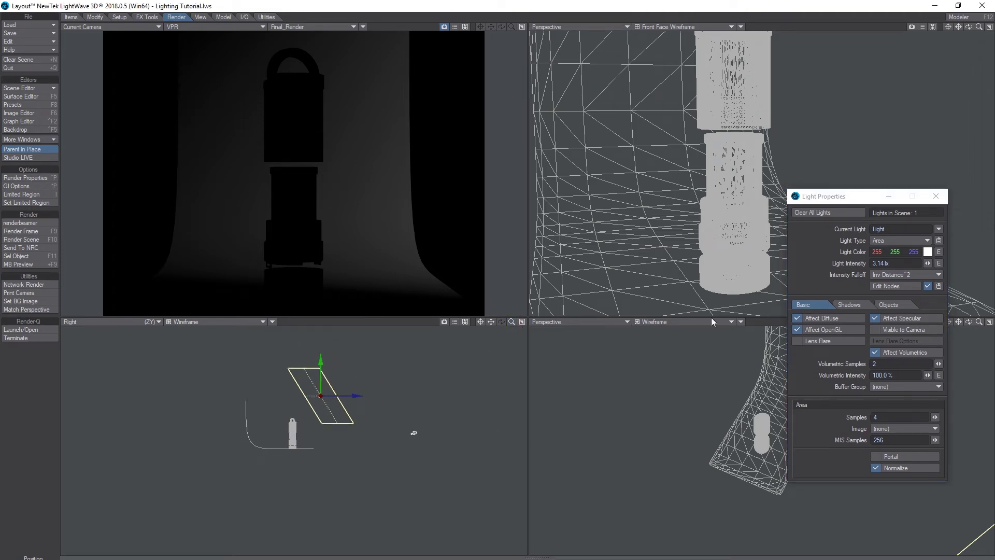
click(936, 196)
Step: Rotate the area light upright, lower it to the flashlight's level and move it to the camera's left side of the flashlight
drag(978, 27, 969, 31)
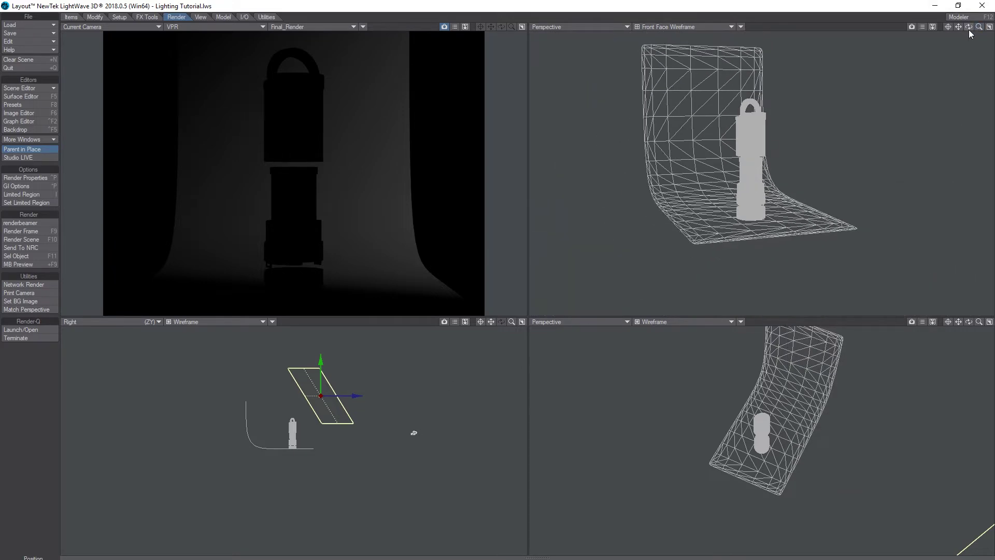
drag(978, 321, 970, 267)
drag(979, 27, 977, 240)
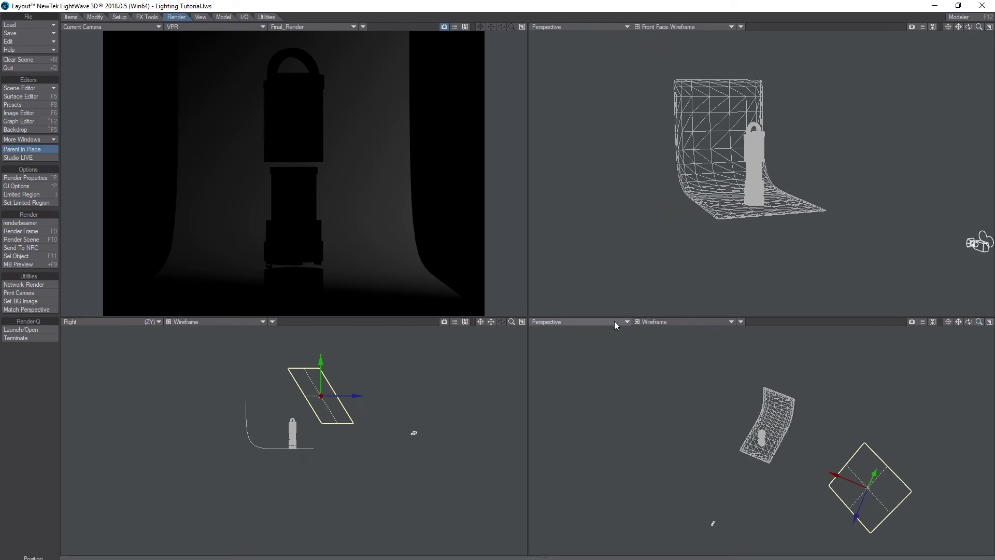
key(y)
drag(341, 382, 341, 360)
key(t)
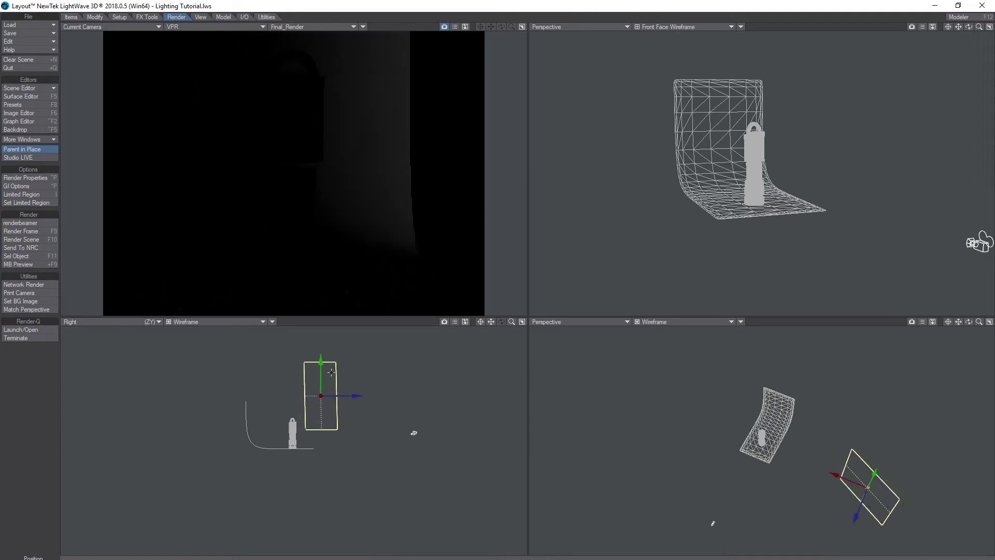
drag(862, 497, 859, 528)
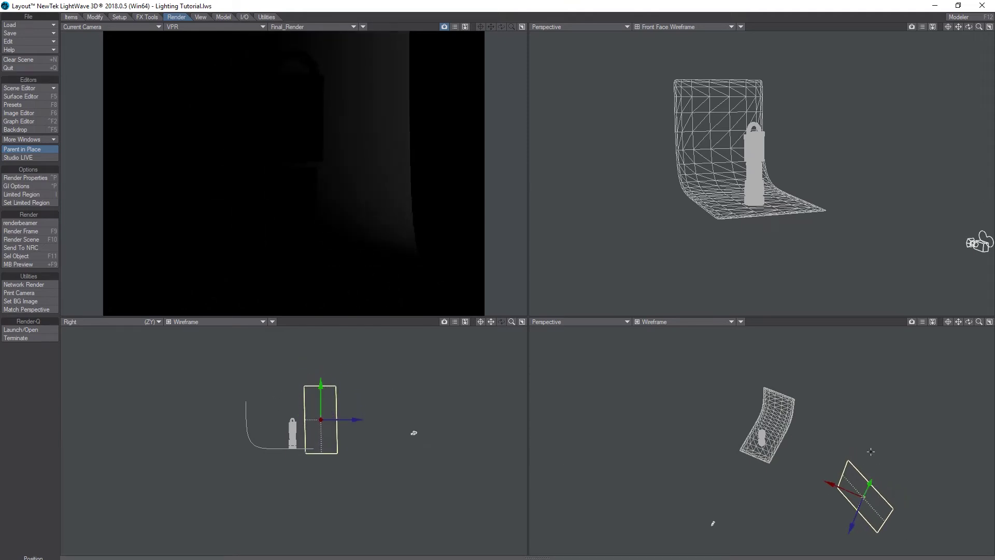
drag(829, 483, 681, 431)
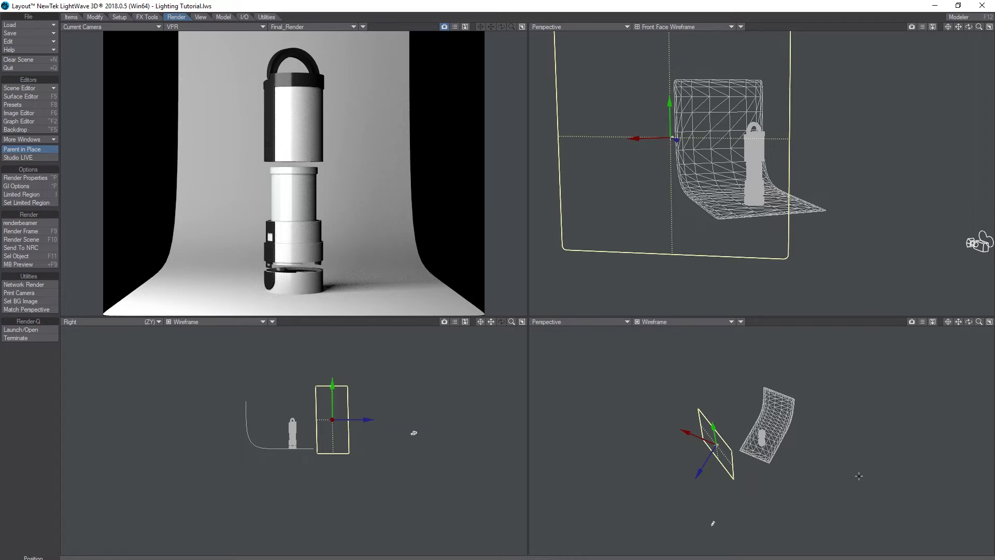
Step: Move the curved studio backdrop farther back behind the flashlight, away from the camera
drag(979, 321, 968, 323)
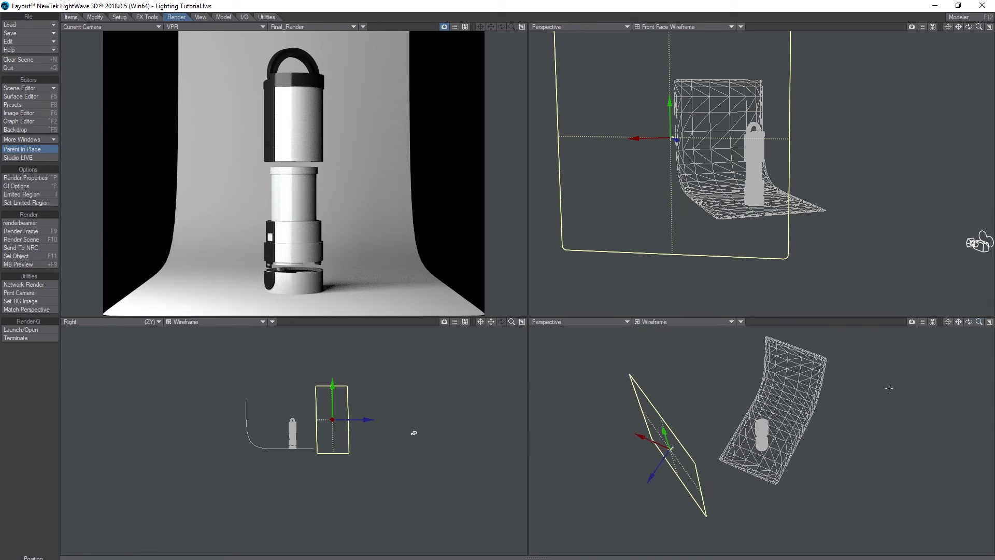
click(774, 470)
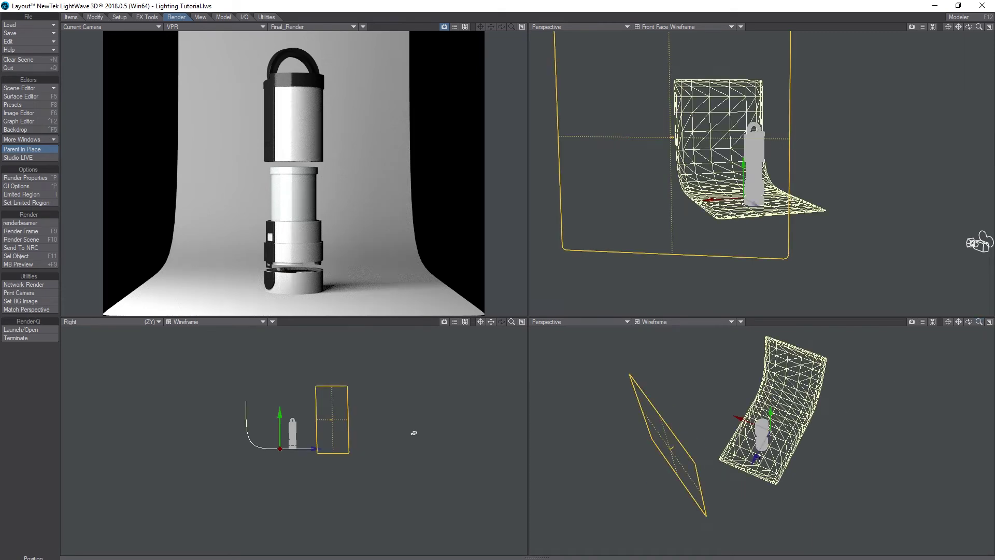
drag(414, 433, 413, 432)
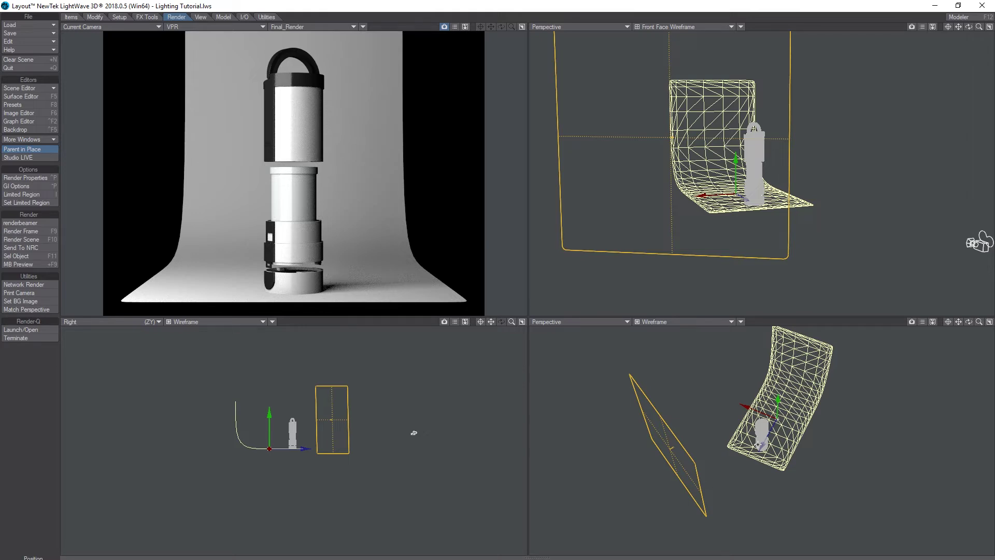
Step: Move the area light forward beside the flashlight and rotate its heading to angle it more toward the product's front
click(673, 450)
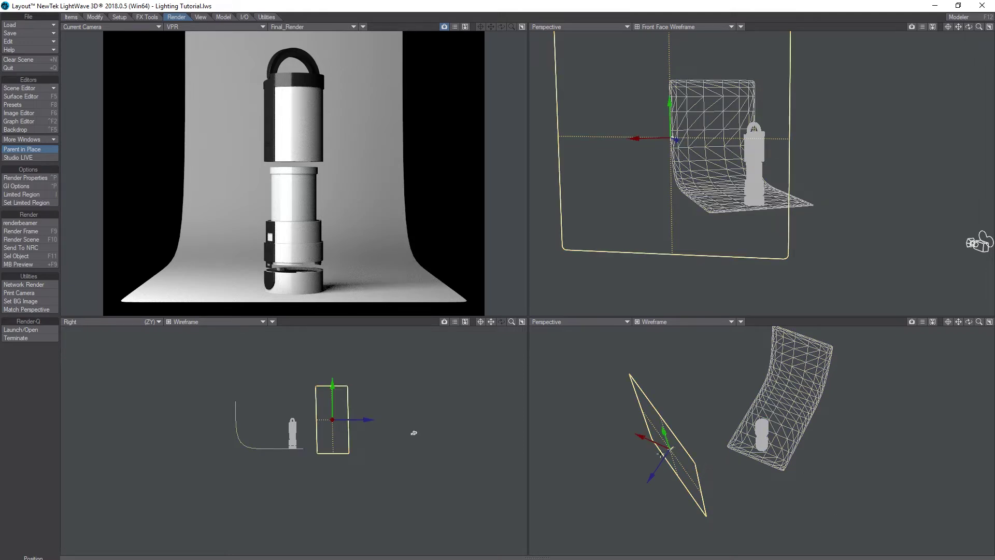
drag(413, 432, 413, 432)
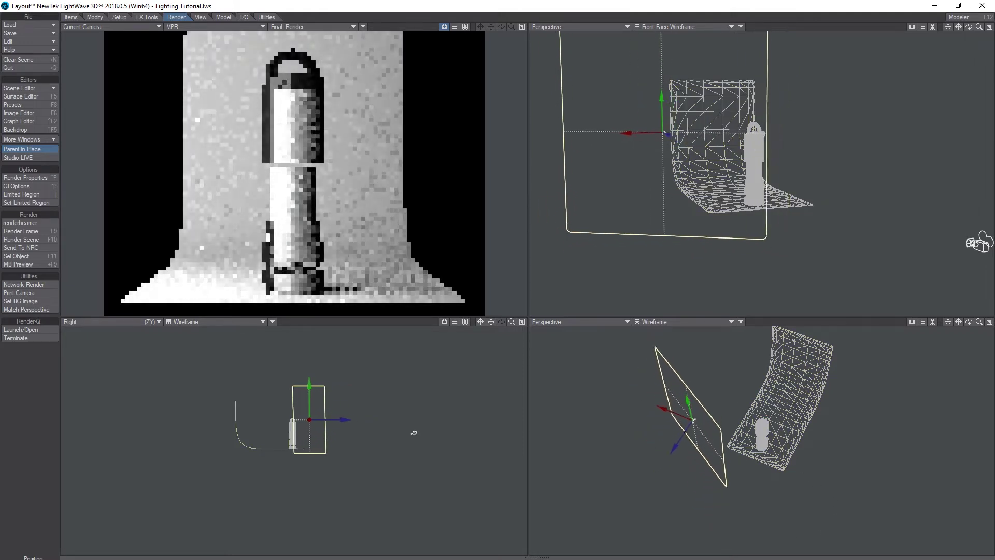
right_drag(414, 432, 413, 433)
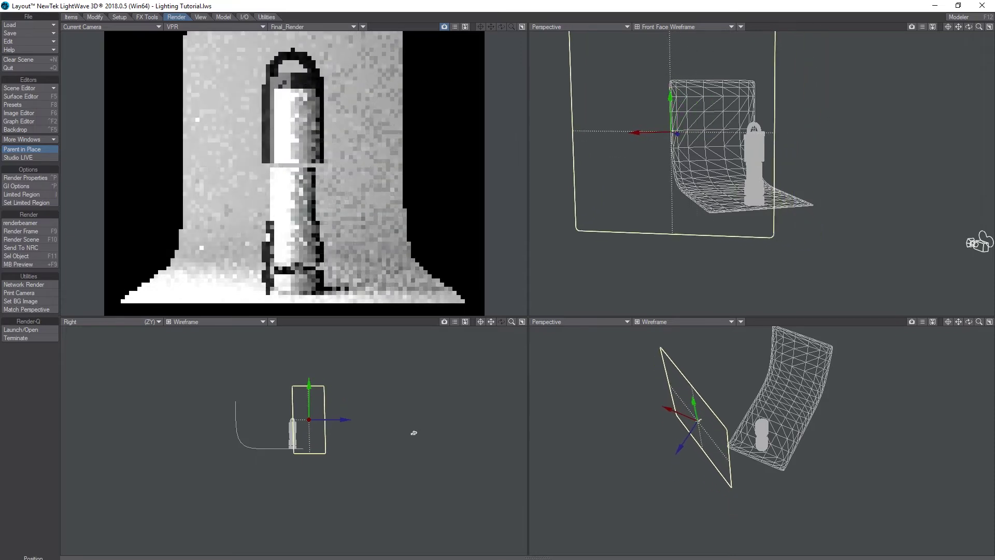
key(y)
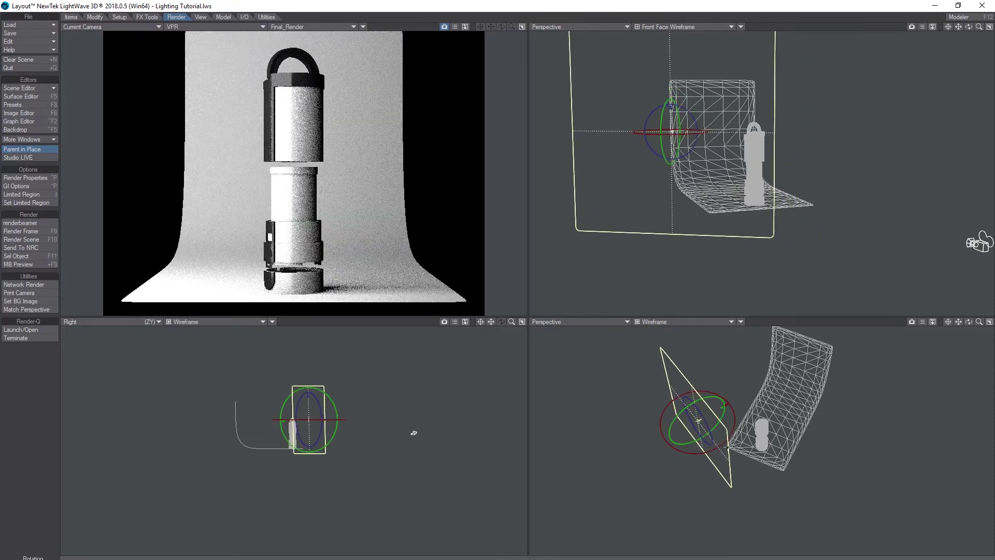
drag(414, 433, 413, 432)
key(t)
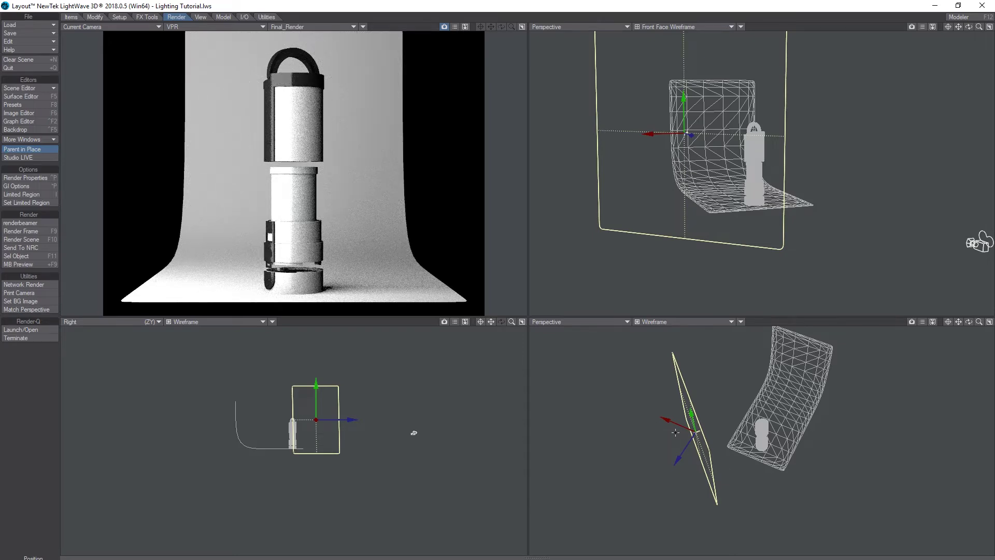
drag(675, 432, 671, 432)
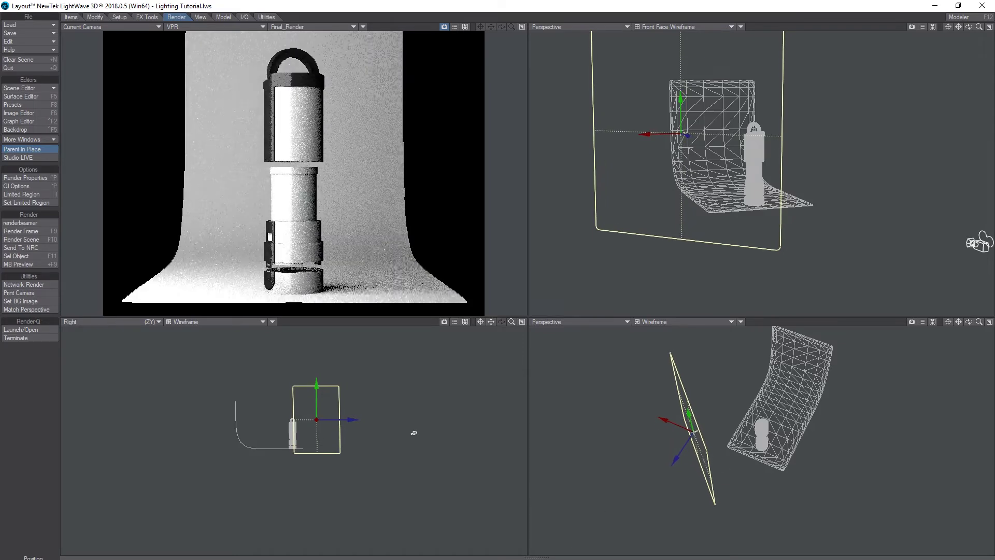
Step: Rename the area light "key" in its light properties
key(p)
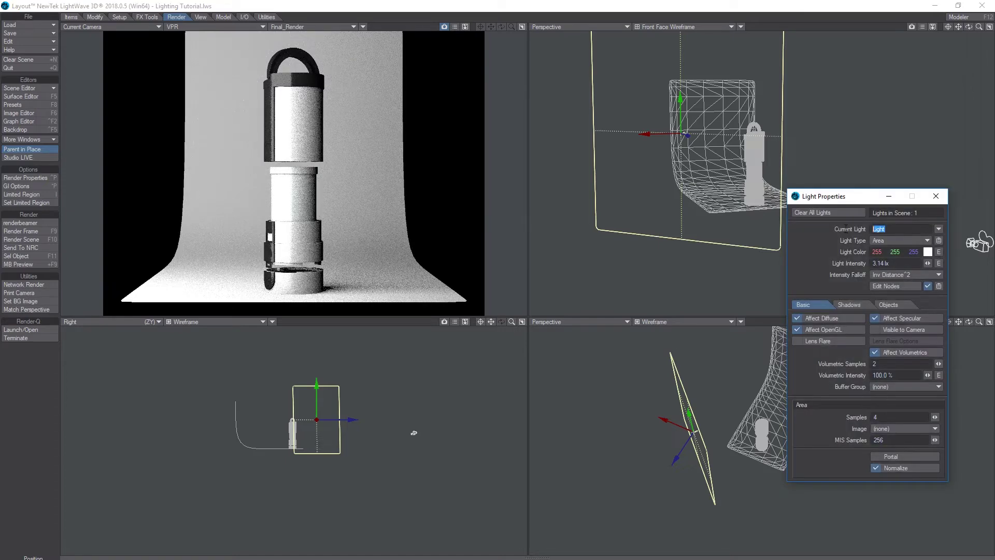
text(key)
key(Return)
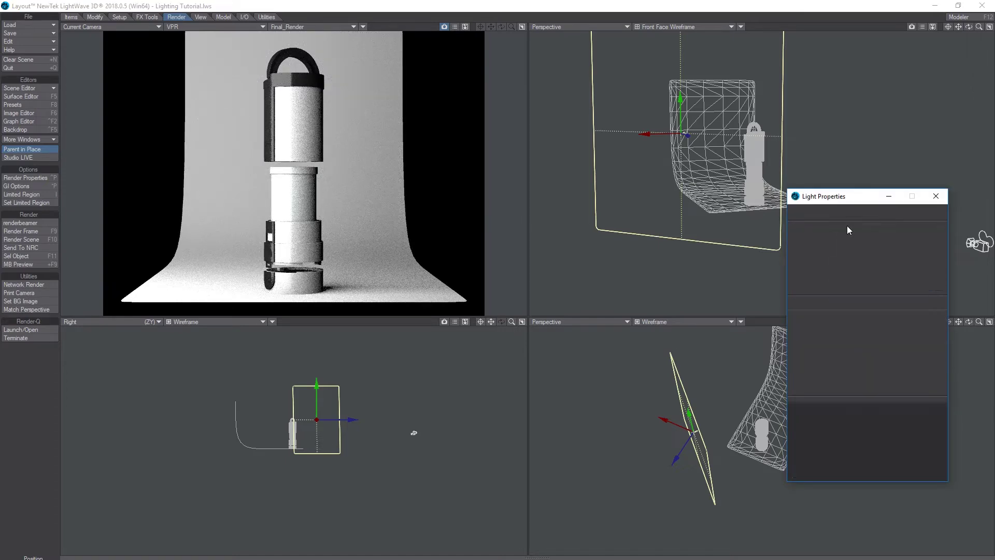
click(892, 196)
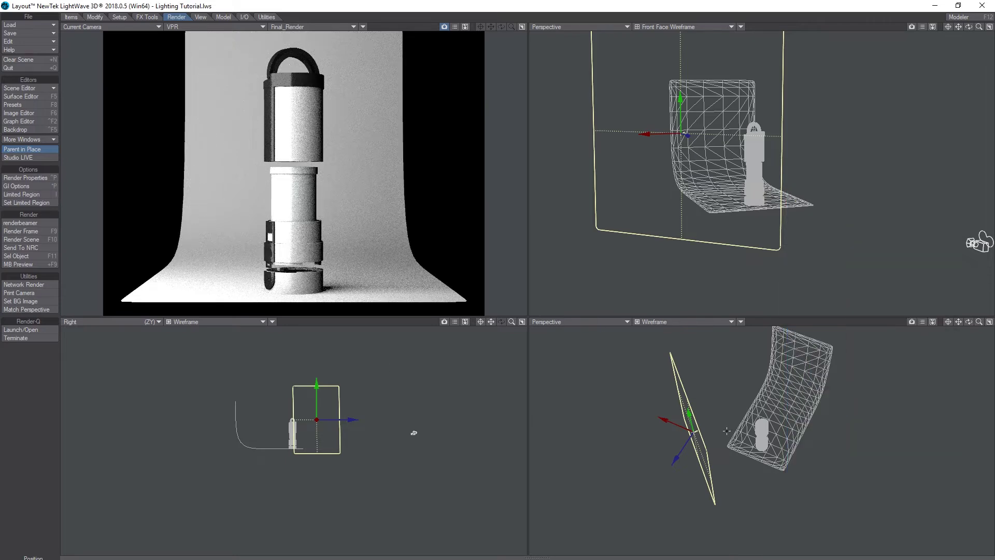
Step: Stretch the key light to less than half its width and move it farther out to the camera's left of the flashlight
key(h)
drag(727, 430, 704, 460)
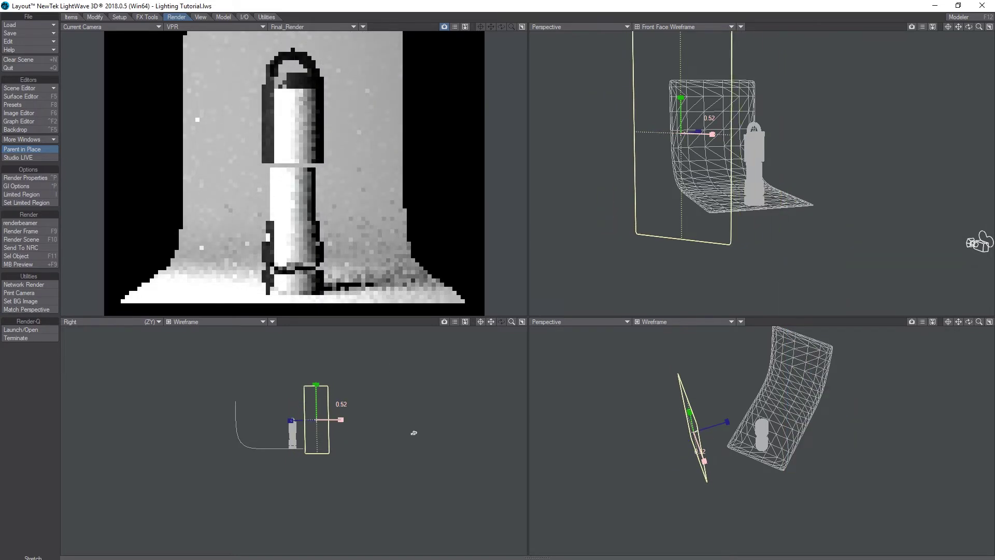
key(t)
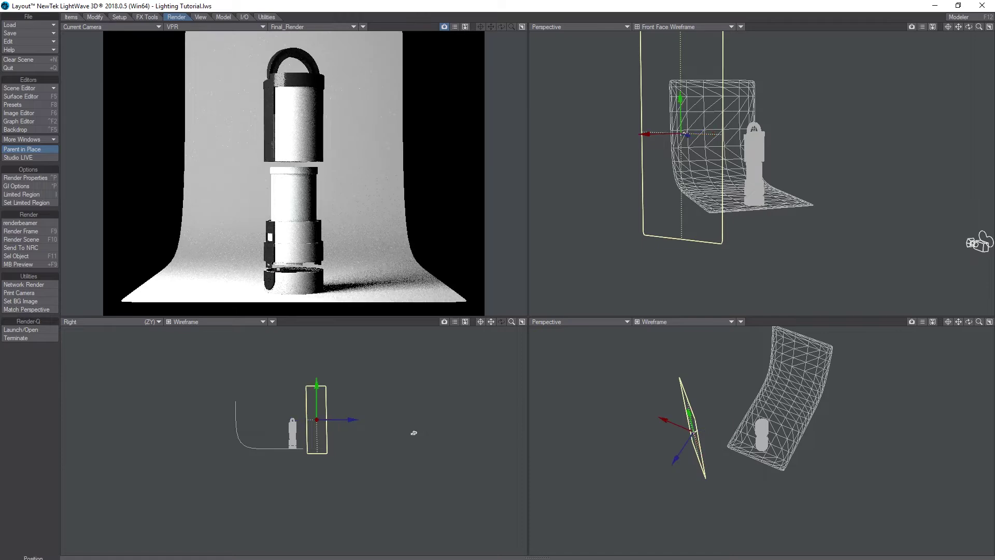
drag(704, 460, 674, 455)
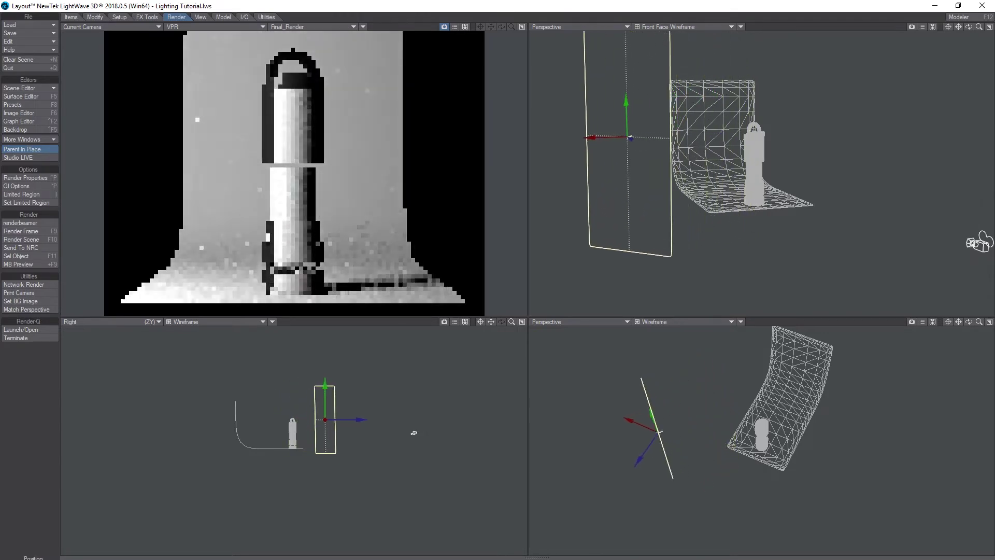
drag(414, 433, 414, 433)
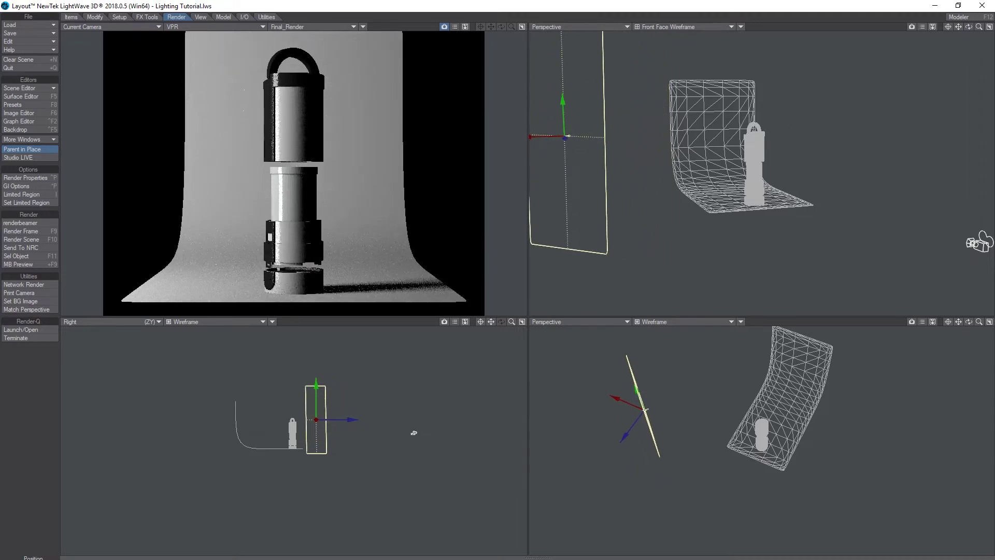
Step: Stretch the key light horizontally to more than twice its width, keeping its height
key(h)
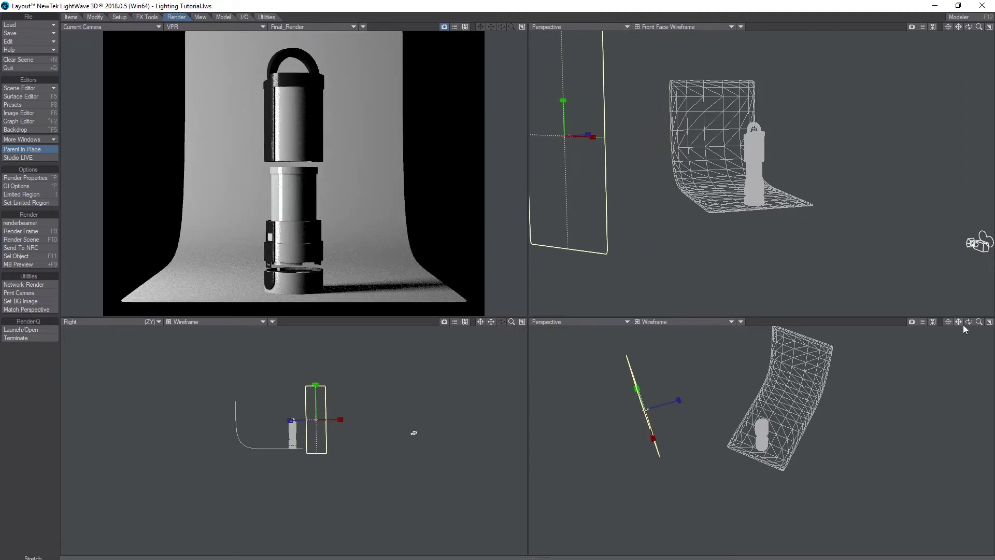
drag(968, 321, 948, 323)
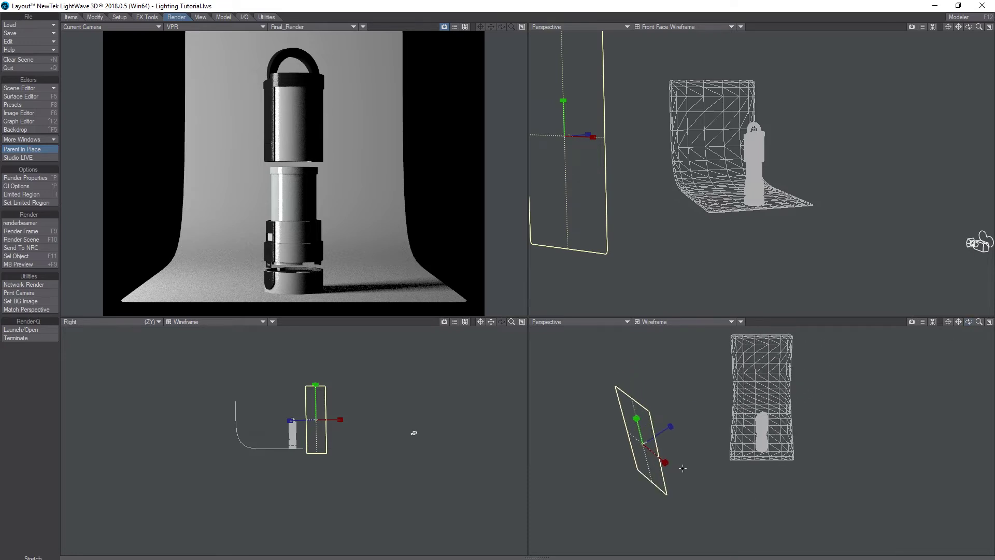
drag(414, 432, 413, 433)
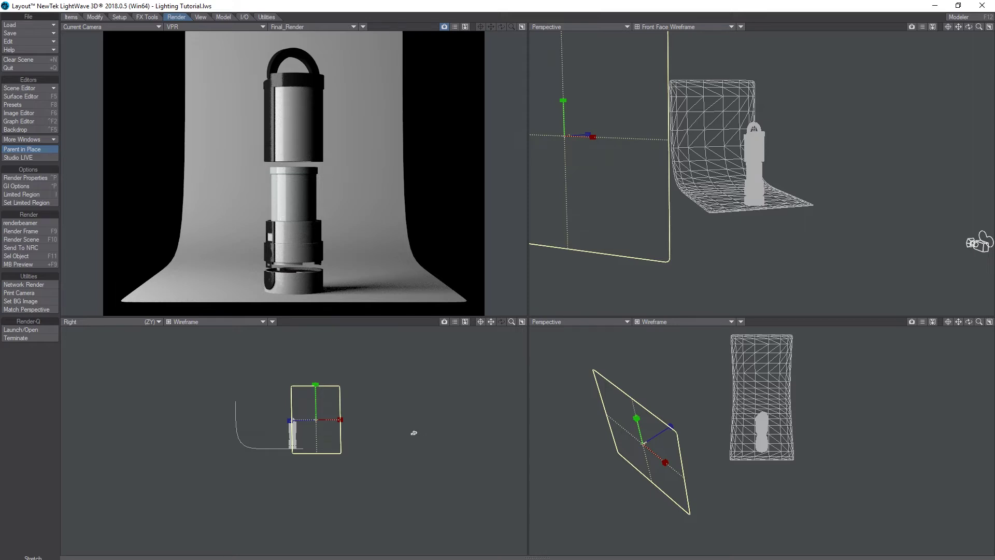
key(t)
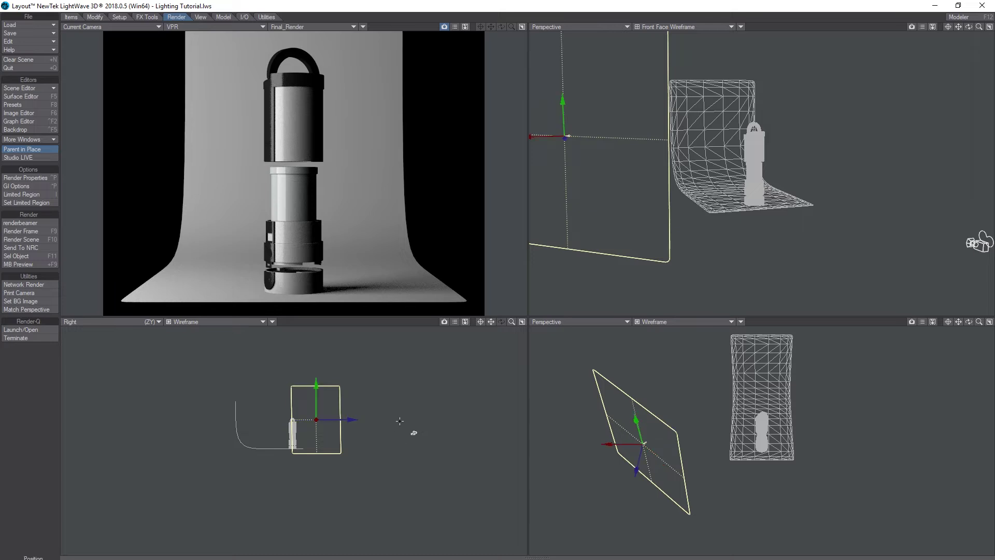
Step: Clone the key light once, move the clone to the opposite side of the flashlight and rotate its heading to face the product
key(ctrl+c)
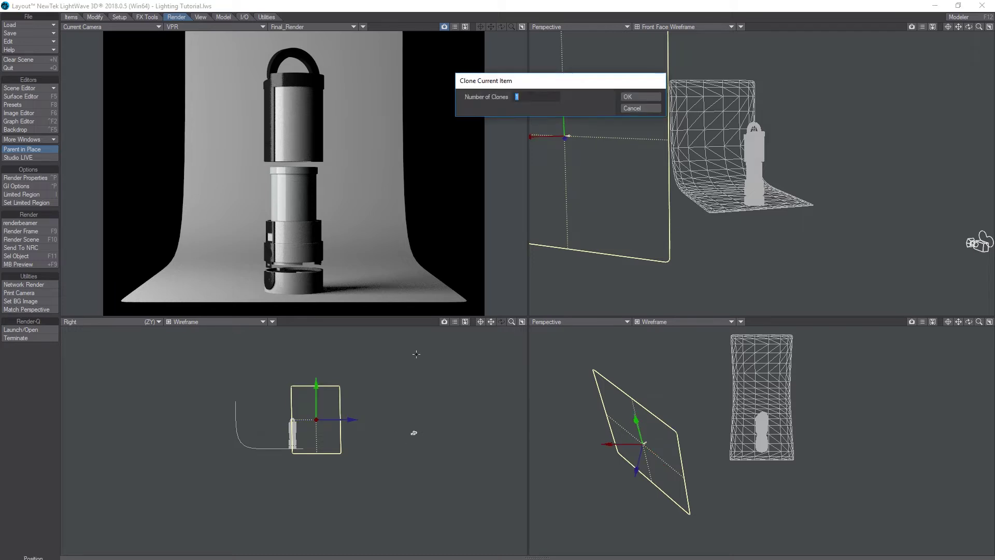
click(645, 96)
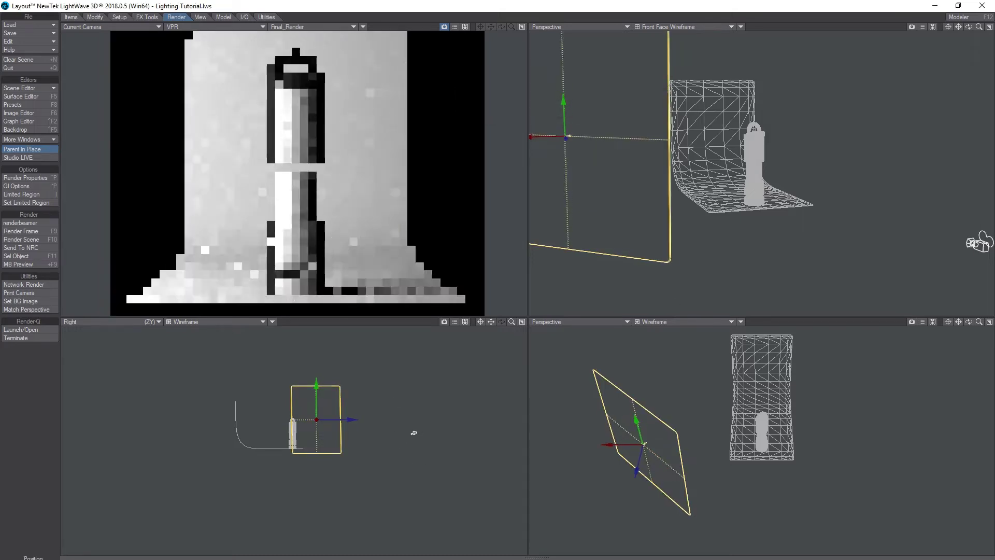
mouse_move(604, 483)
mouse_down()
mouse_move(682, 500)
mouse_move(761, 500)
mouse_move(761, 394)
mouse_up()
key(y)
scroll(758, 461, down, 3)
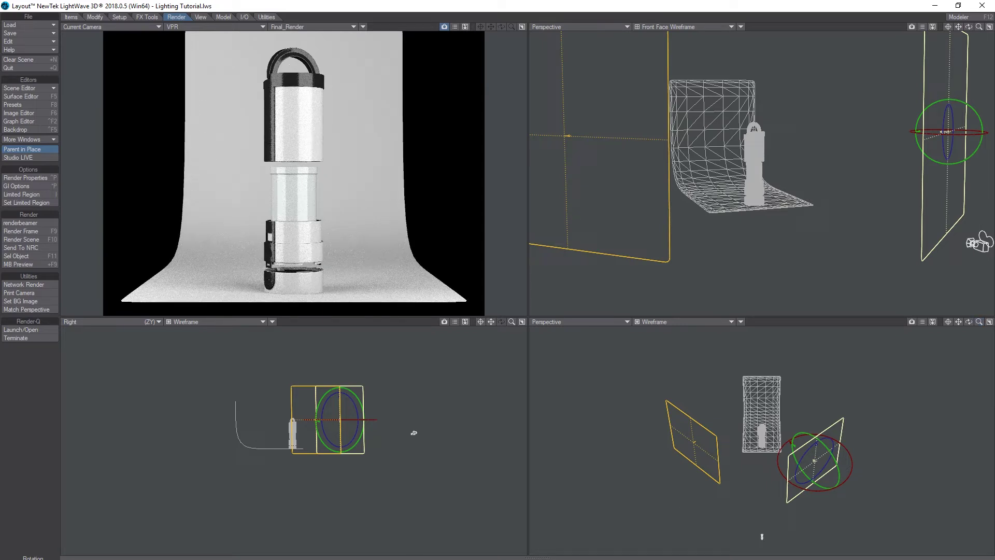
Step: Rename the cloned light "fill" and lower its intensity to 2.2 lx
key(p)
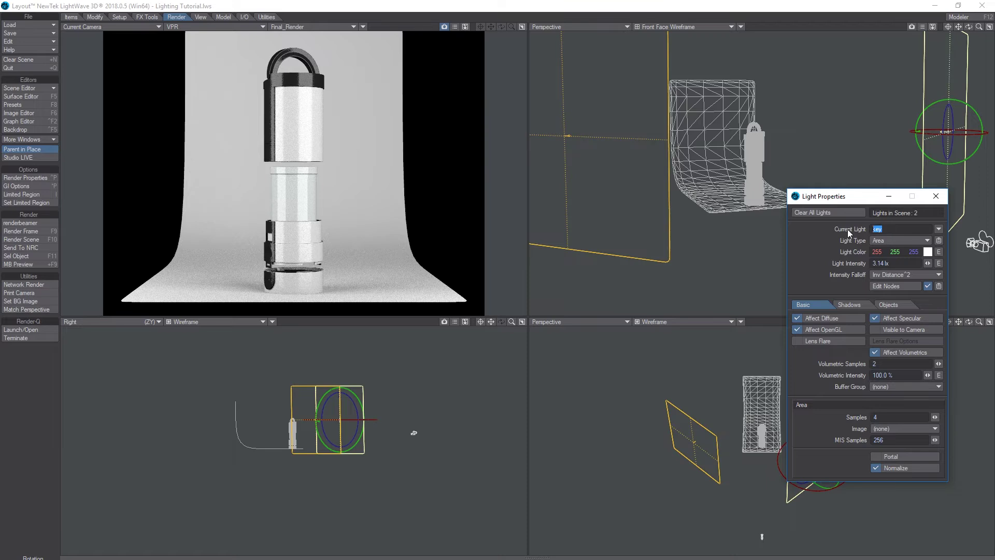
text(fill)
drag(927, 263, 912, 263)
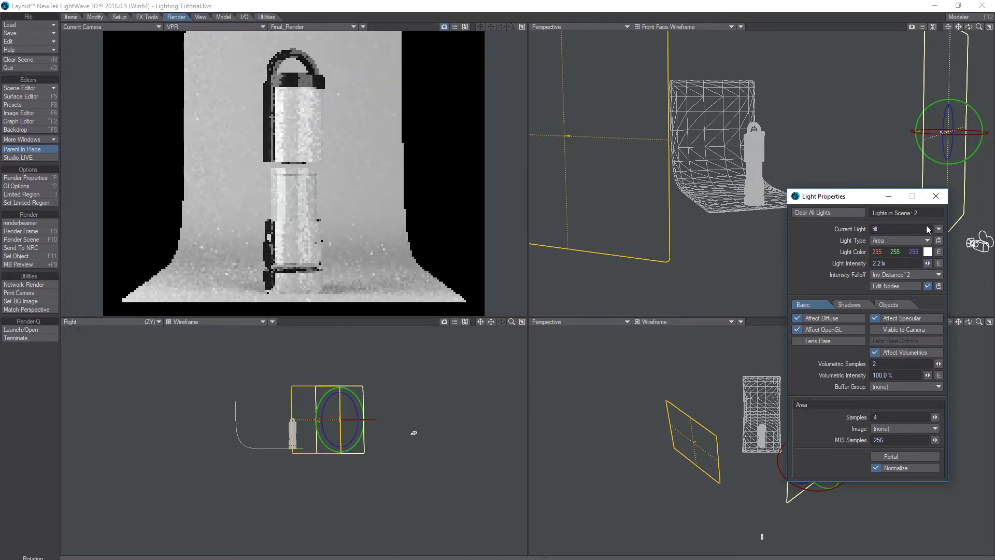
click(935, 196)
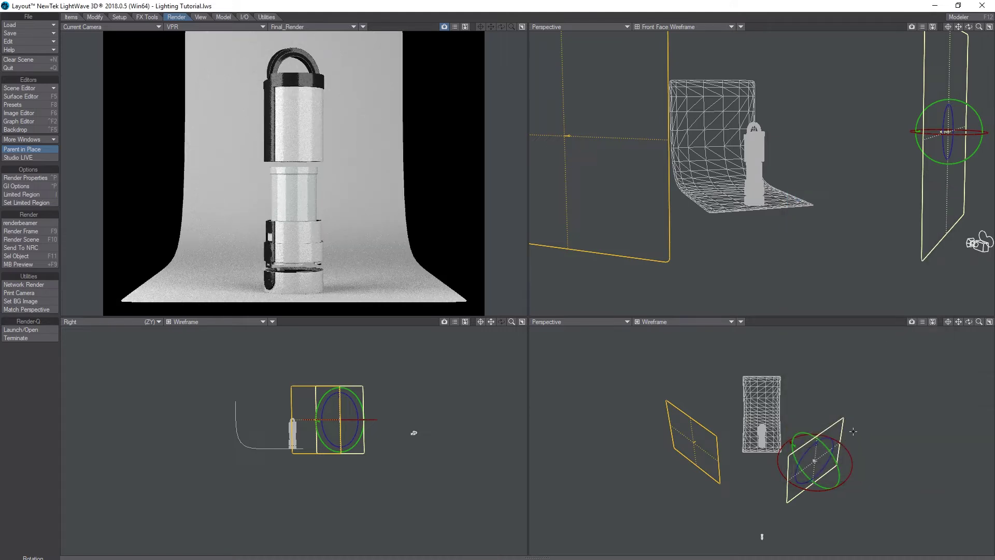
Step: Turn the fill light's heading and pull it farther out from the flashlight, back past the camera
drag(852, 466, 948, 521)
key(t)
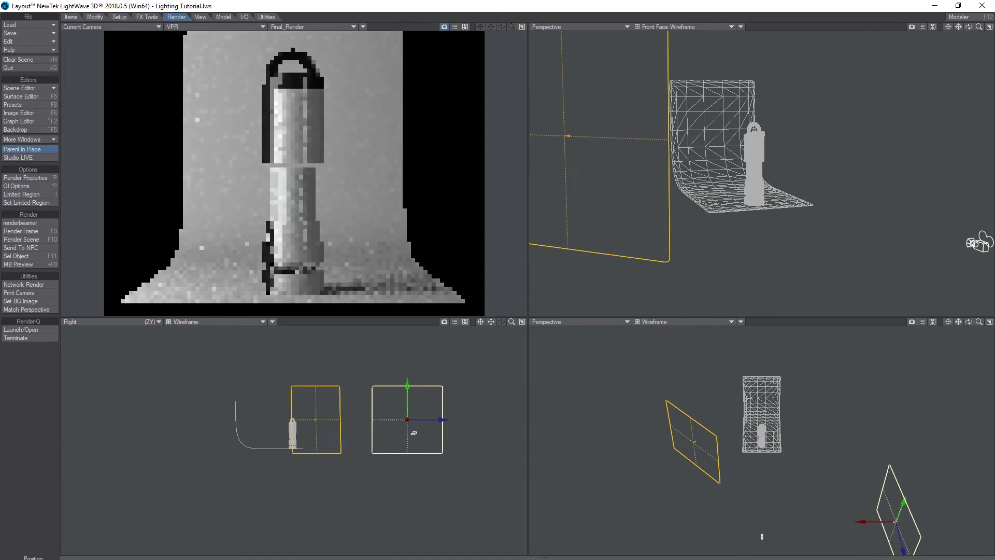
drag(414, 432, 457, 433)
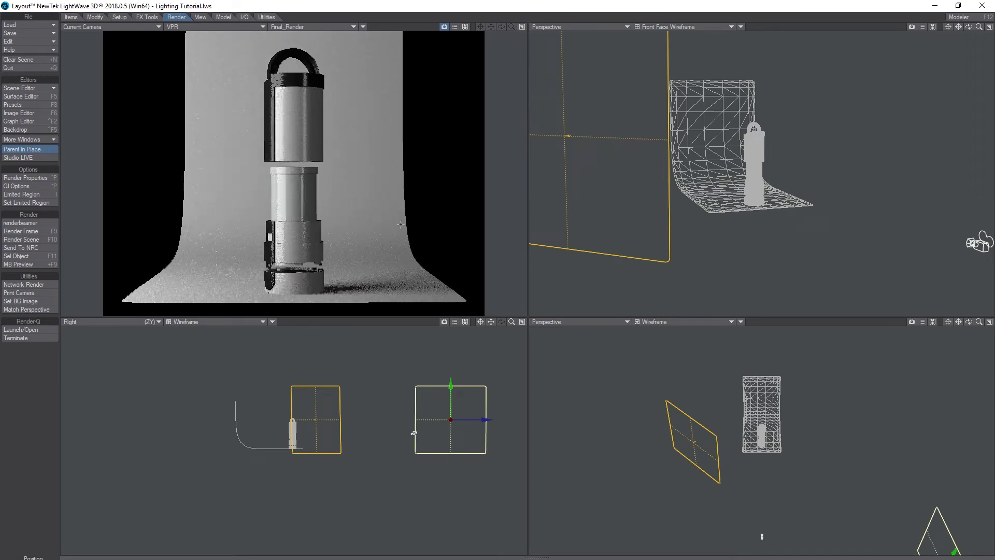
Step: Undo the last fill light move and bring the light forward again, roughly level with the key light
drag(979, 321, 977, 329)
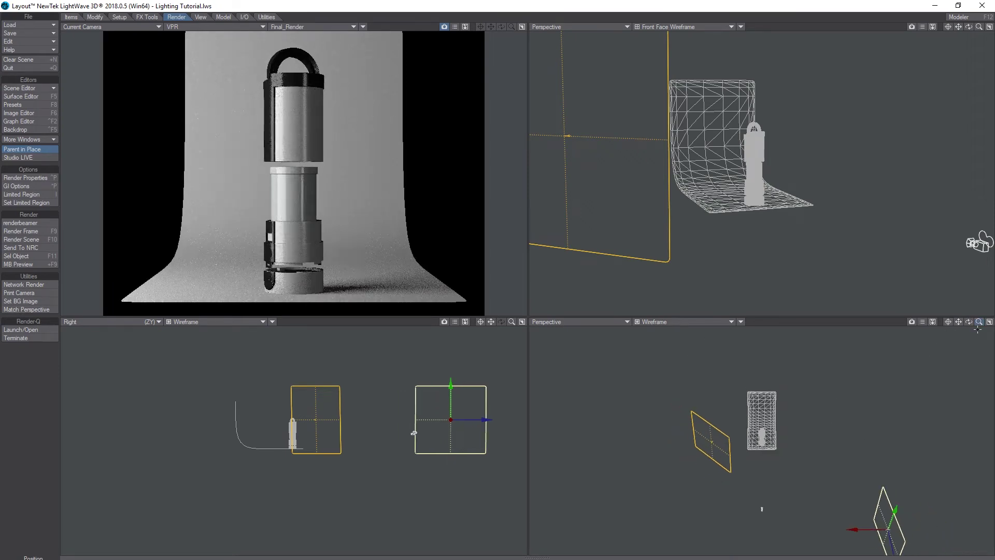
key(ctrl+z)
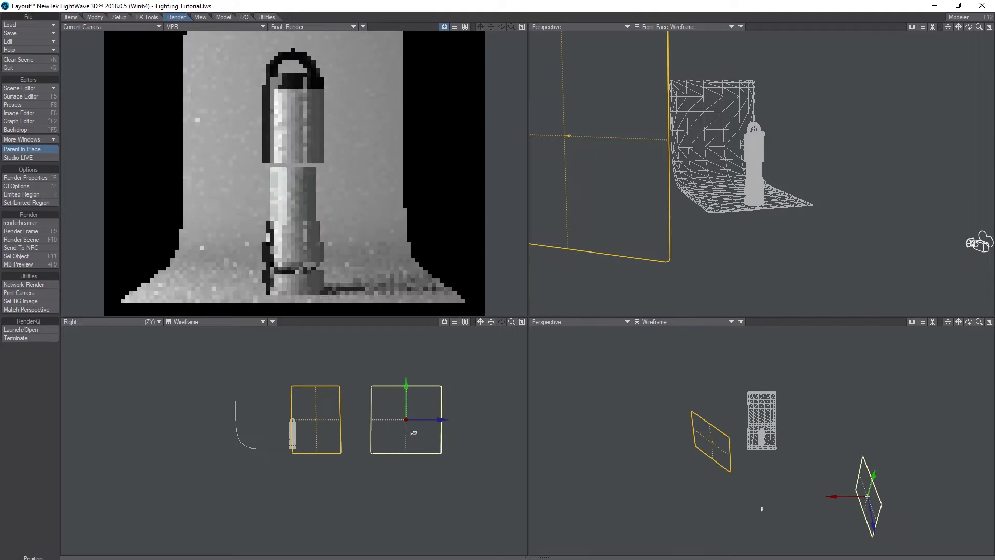
mouse_move(413, 433)
mouse_down()
mouse_move(362, 432)
mouse_move(407, 432)
mouse_up()
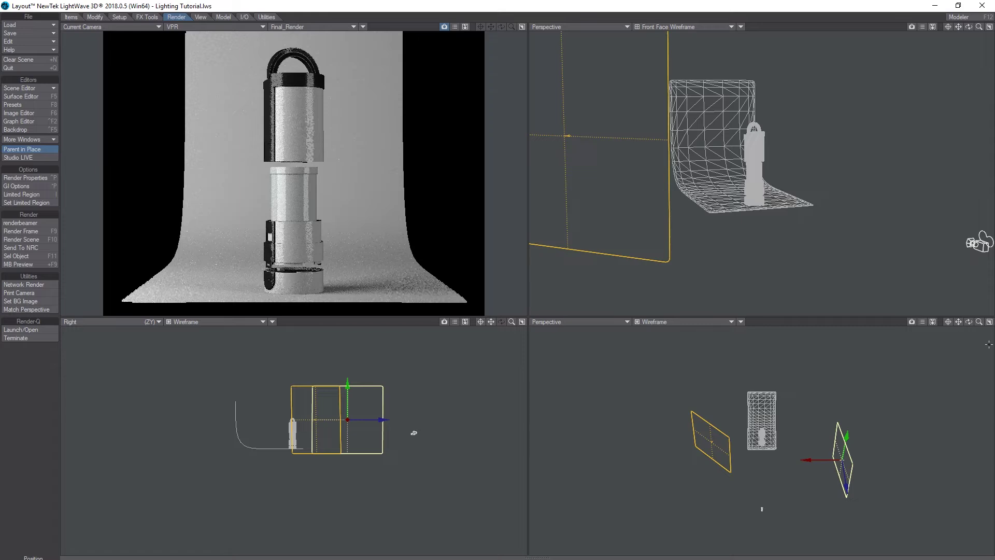
Step: Move the fill light farther forward beside the flashlight and rotate its heading to angle it toward the product's front
drag(979, 322, 990, 332)
key(y)
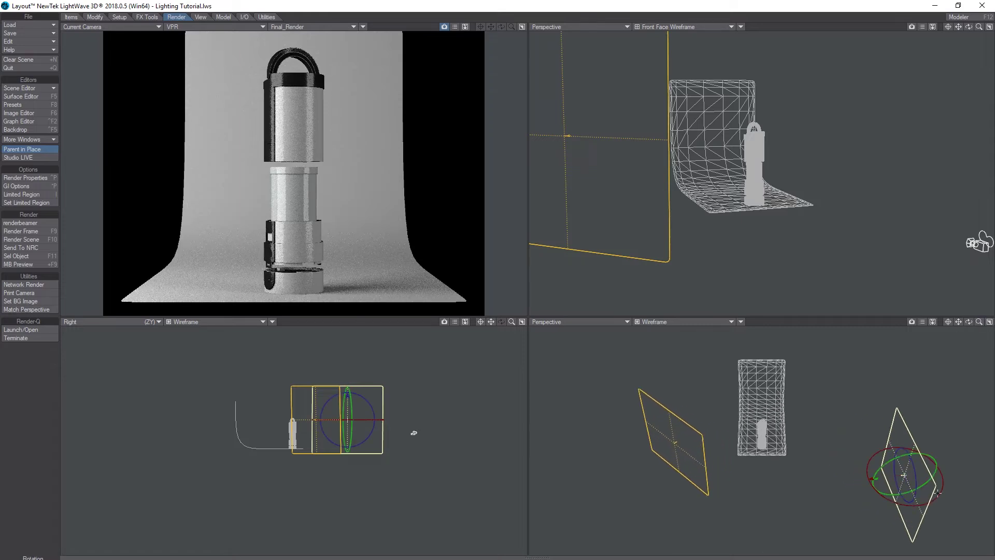
drag(938, 494, 913, 434)
key(t)
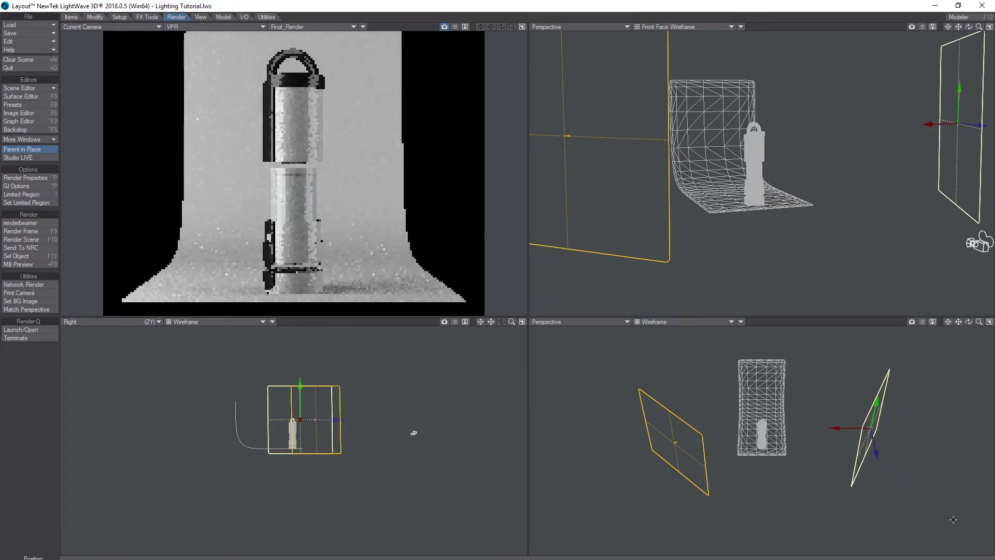
key(y)
drag(953, 519, 927, 518)
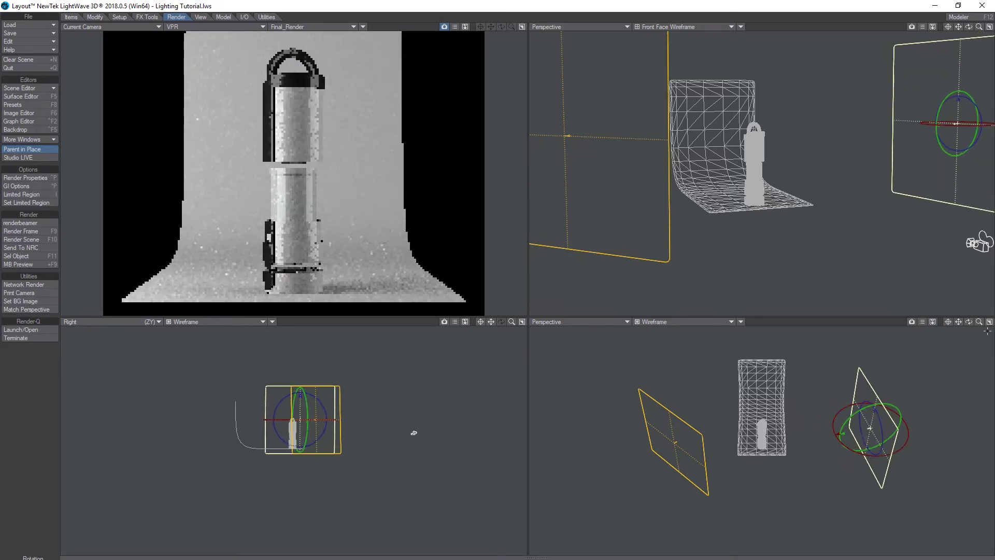
Step: Set the lower perspective view to Shaded Solid and move the fill light sideways, closer to the flashlight
scroll(829, 363, up, 2)
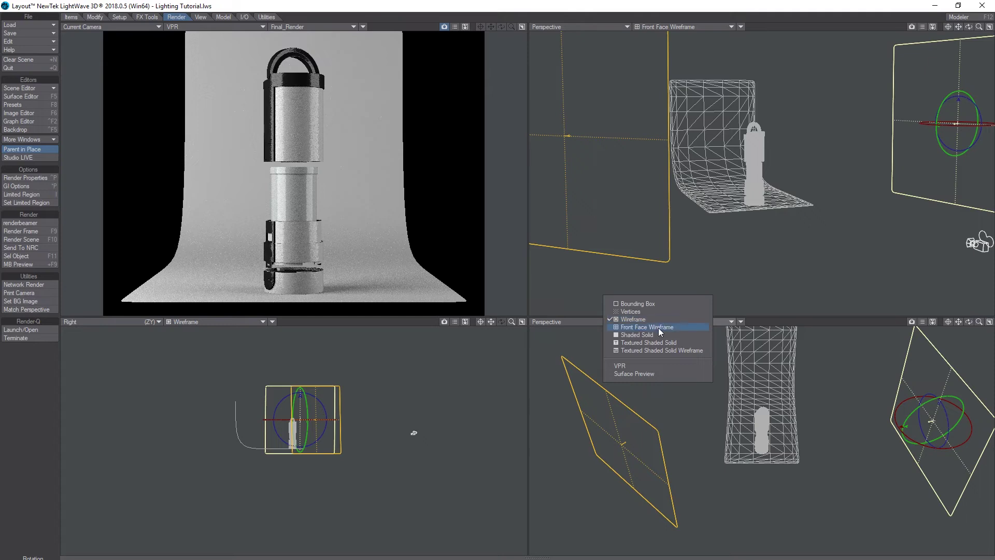
click(658, 334)
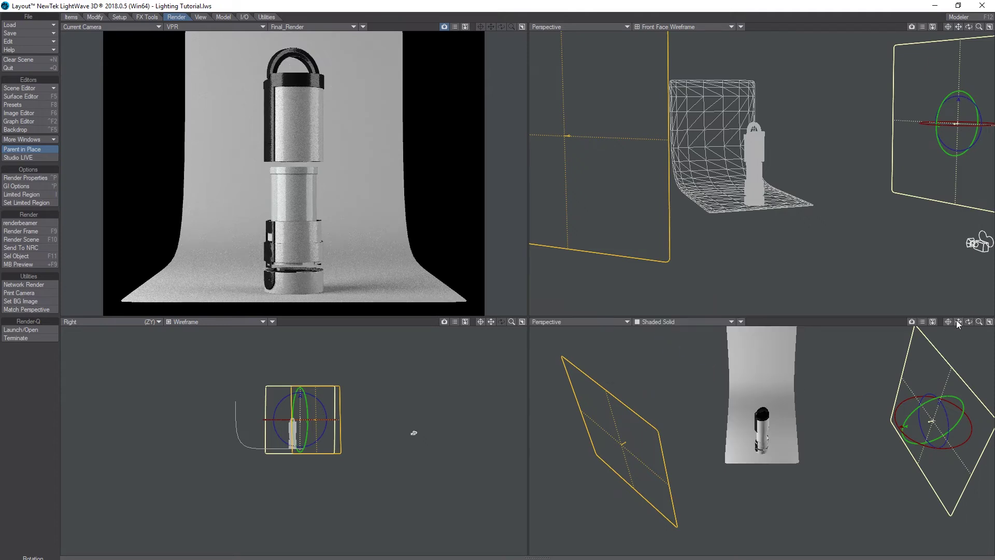
drag(959, 321, 880, 423)
key(t)
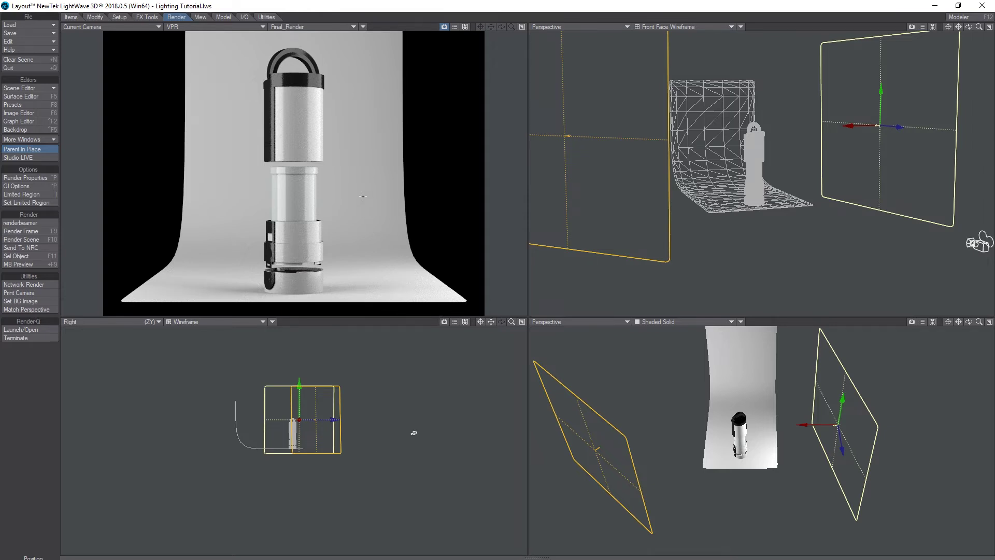
Step: Change the Studio backdrop surface color to teal, RGB 0, 191, 191
key(F5)
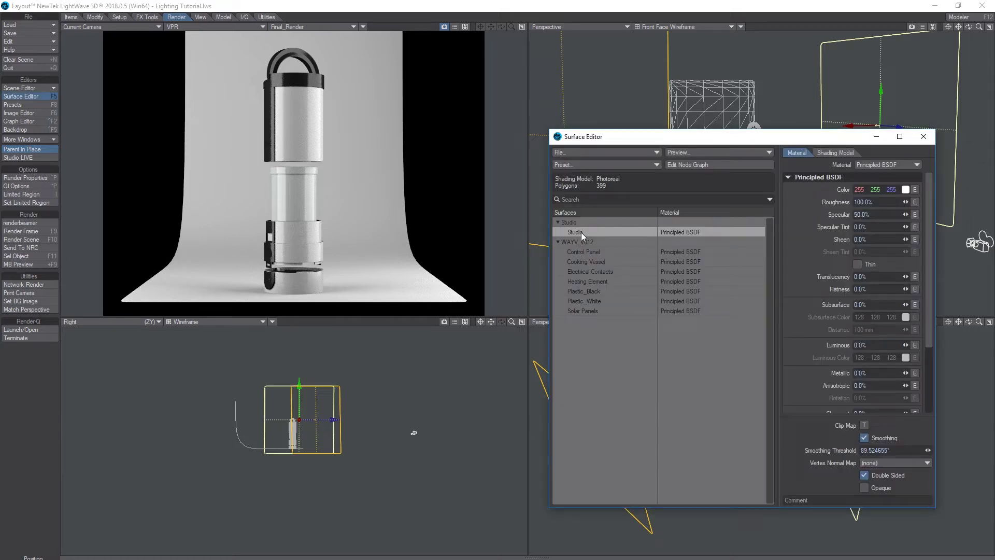
click(904, 189)
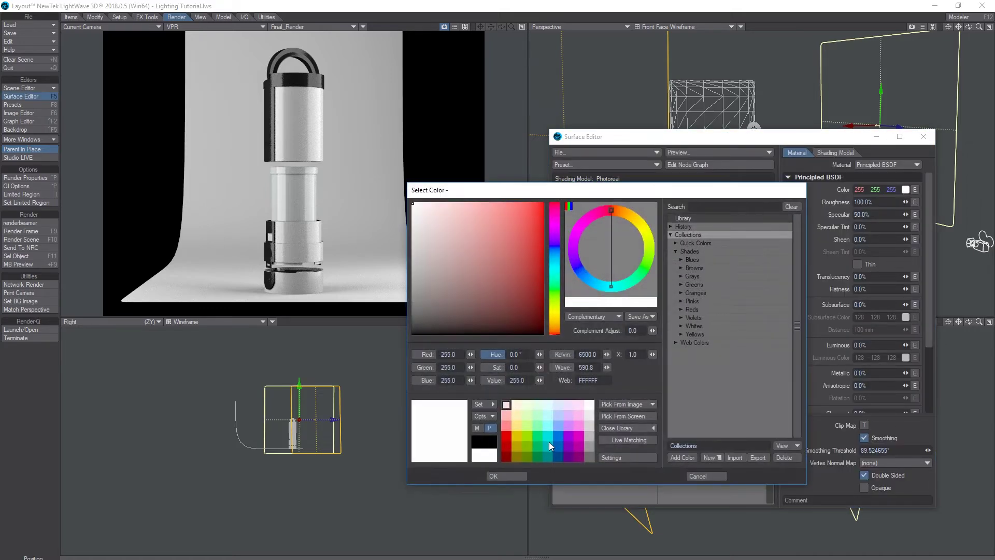
click(549, 442)
click(512, 476)
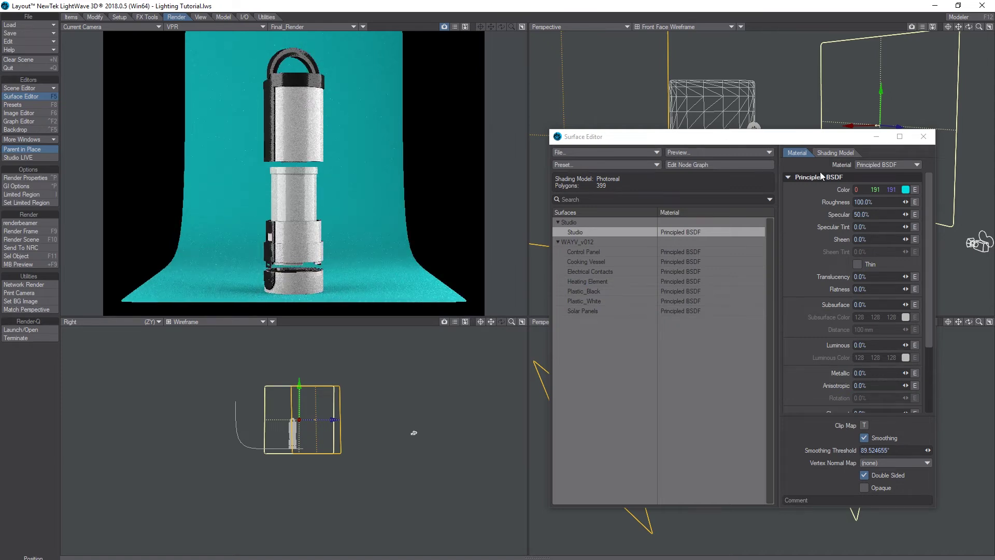
click(923, 137)
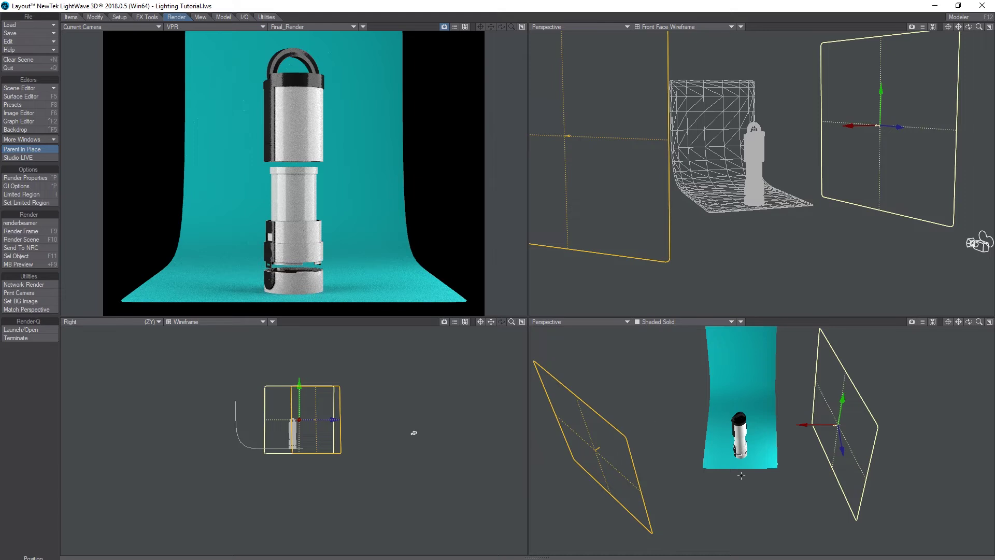
Step: Select the curved backdrop and shift it along its depth axis slightly toward the camera
click(733, 460)
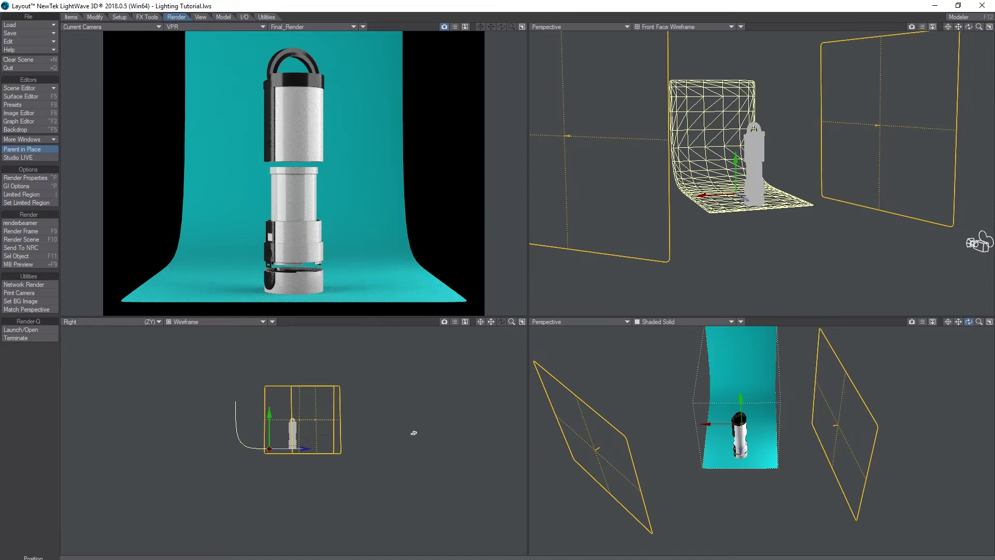
drag(968, 322, 710, 476)
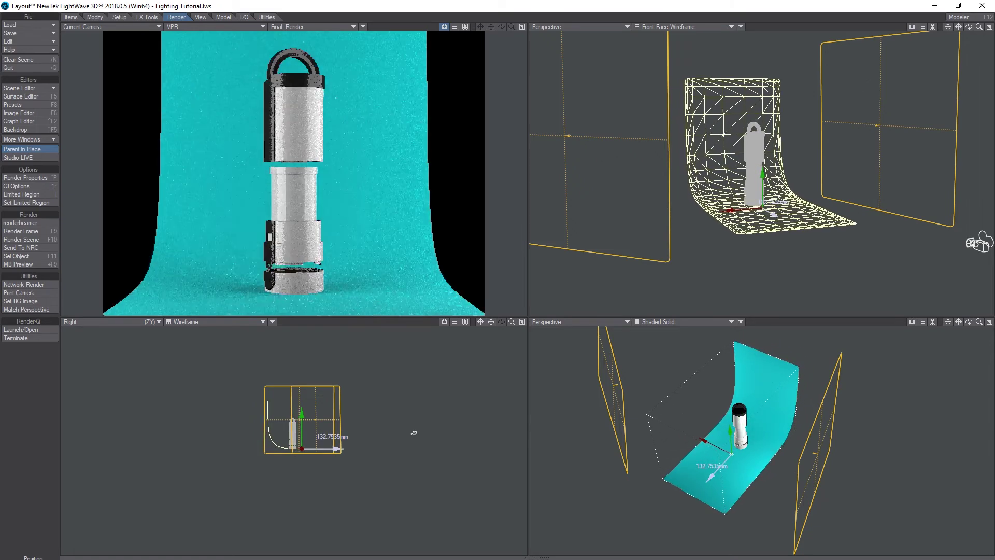
drag(414, 433, 413, 433)
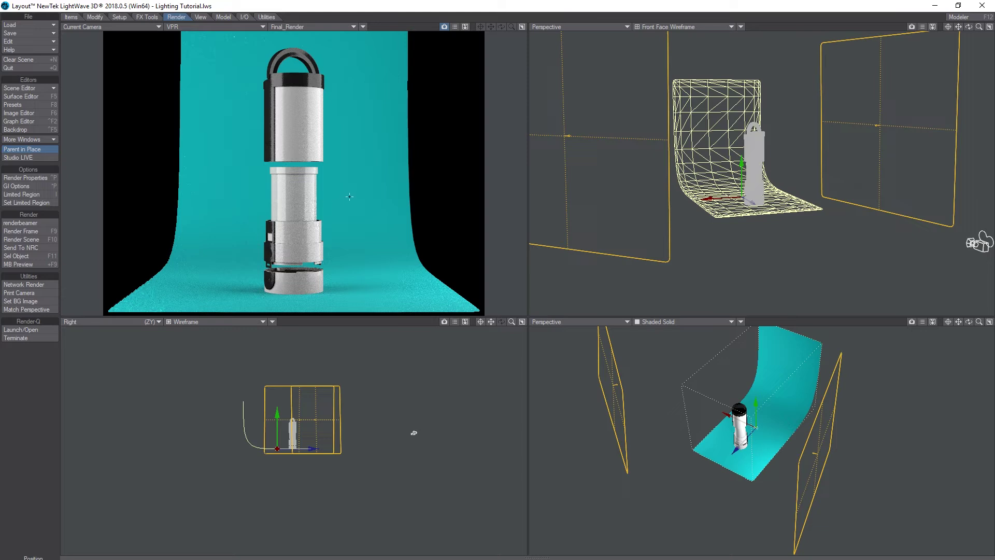
Step: Stretch the backdrop along its width, trying wide and narrow versions, until it spans the full camera frame behind the flashlight
key(h)
drag(414, 432, 414, 432)
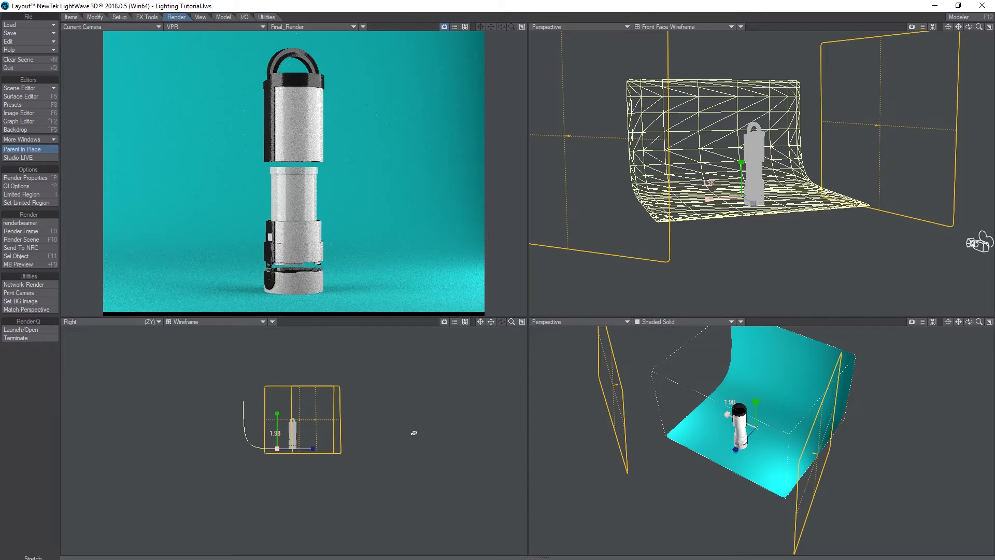
drag(413, 433, 414, 432)
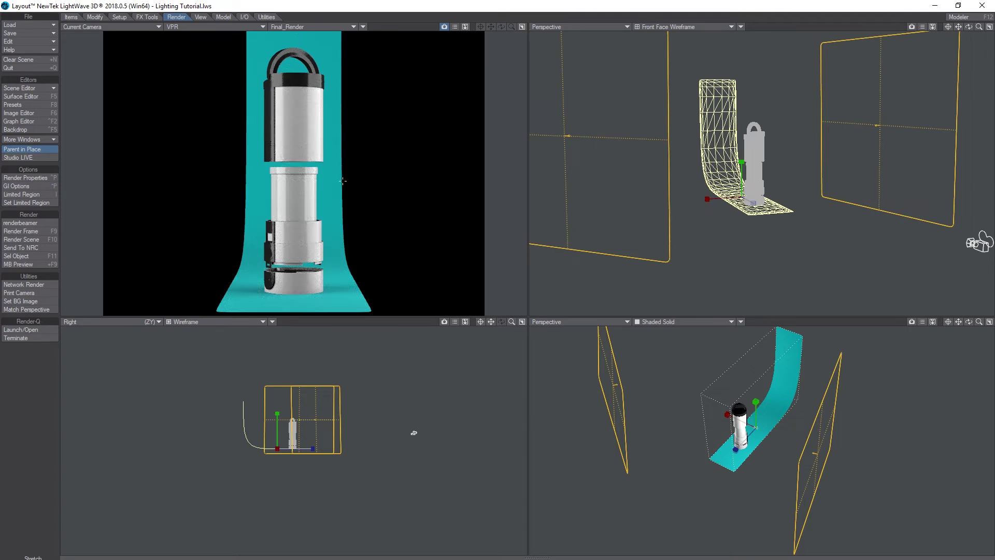
drag(413, 432, 414, 432)
drag(665, 383, 572, 337)
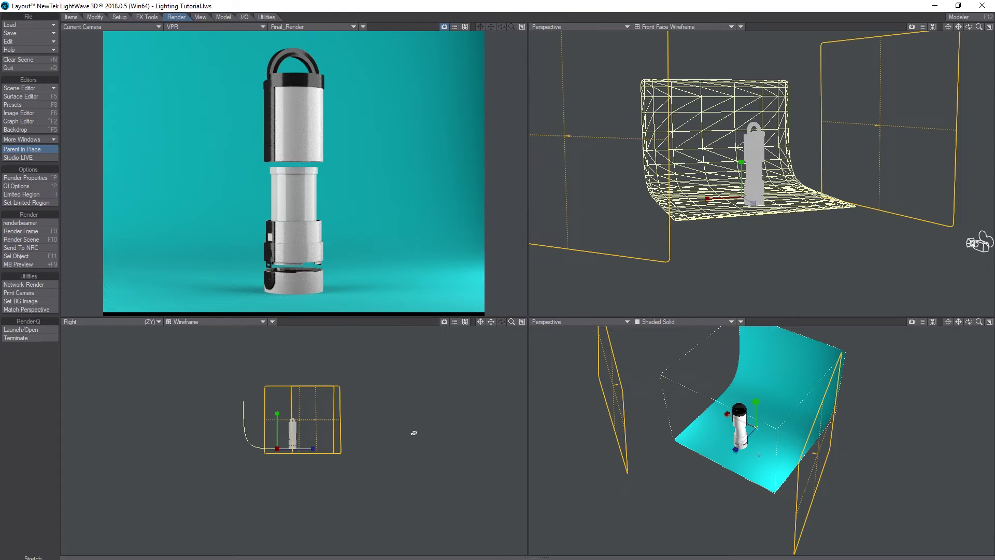
Step: Move the widened backdrop forward and back in depth, leaving it slightly farther behind the flashlight
key(t)
drag(312, 448, 325, 449)
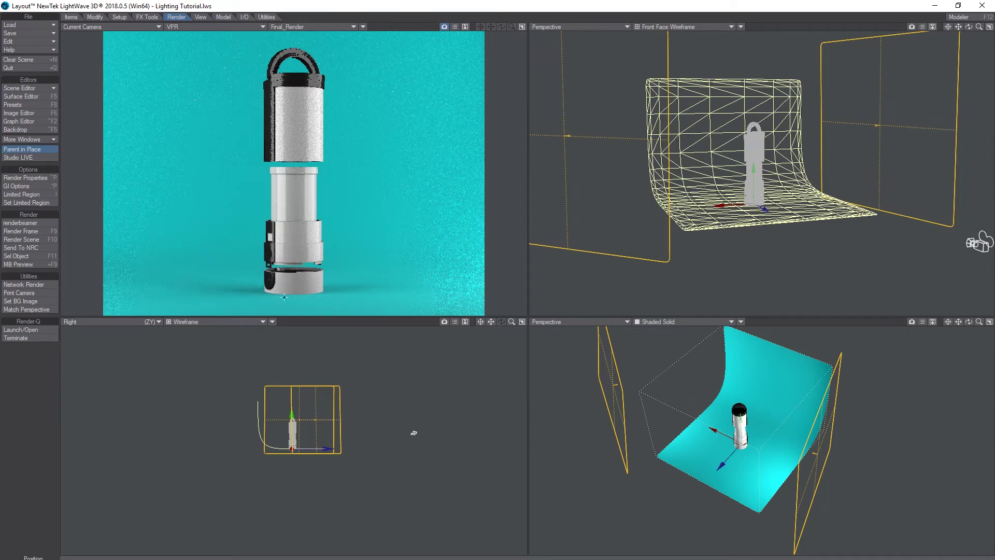
drag(328, 448, 306, 449)
drag(414, 433, 413, 433)
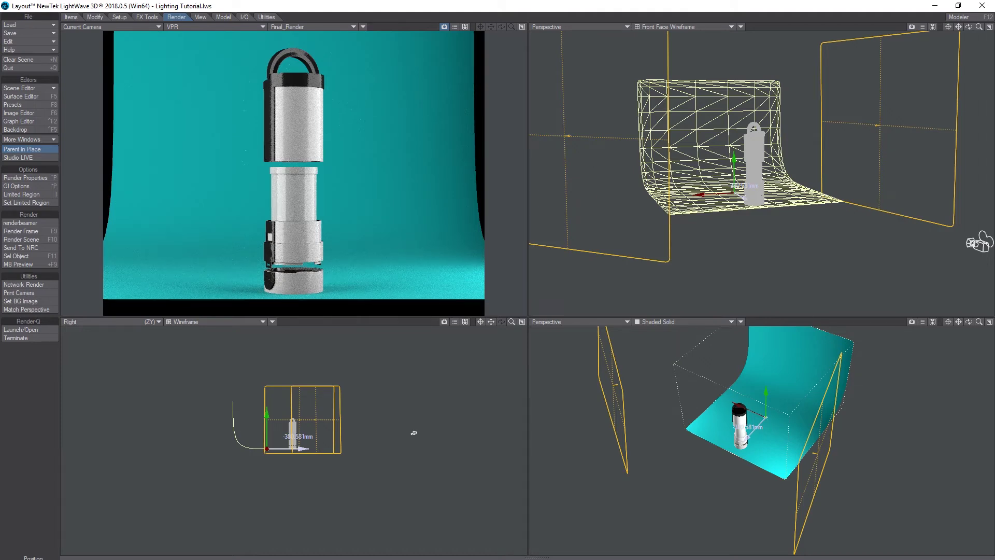
drag(413, 432, 413, 432)
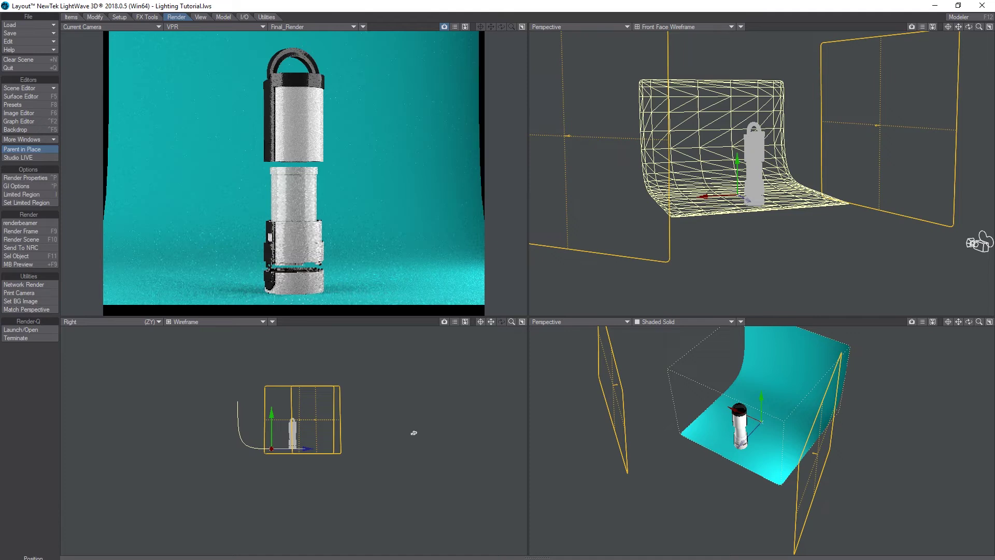
Step: Select the key light and lower it to a height of about 275 mm
click(614, 392)
drag(413, 432, 414, 432)
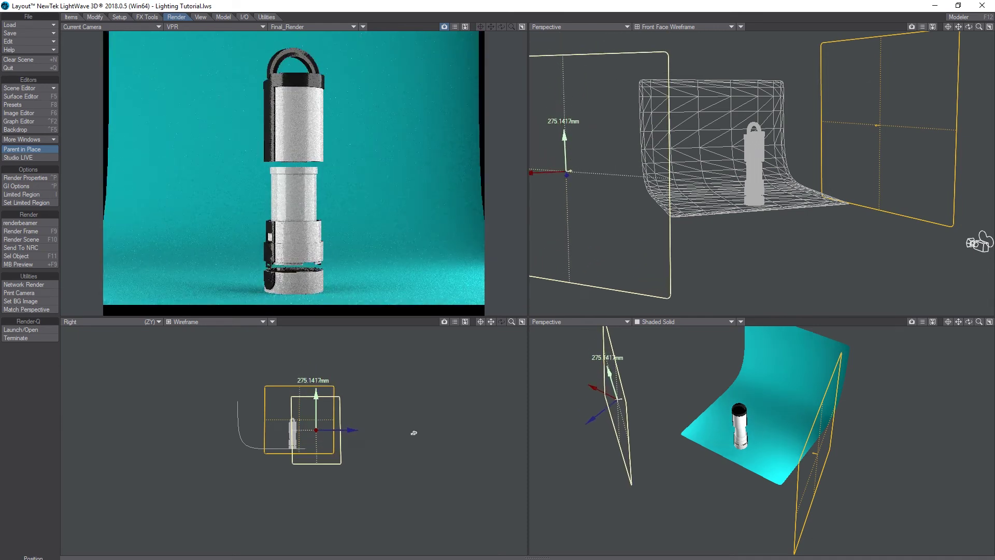
drag(413, 433, 414, 432)
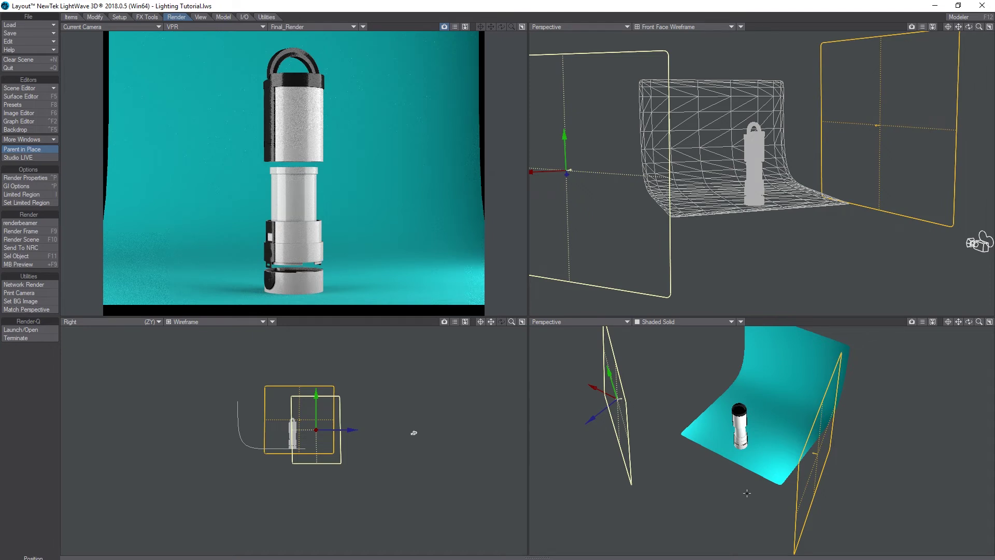
Step: Clone the fill light once and rename the copy rim
click(799, 503)
key(ctrl+c)
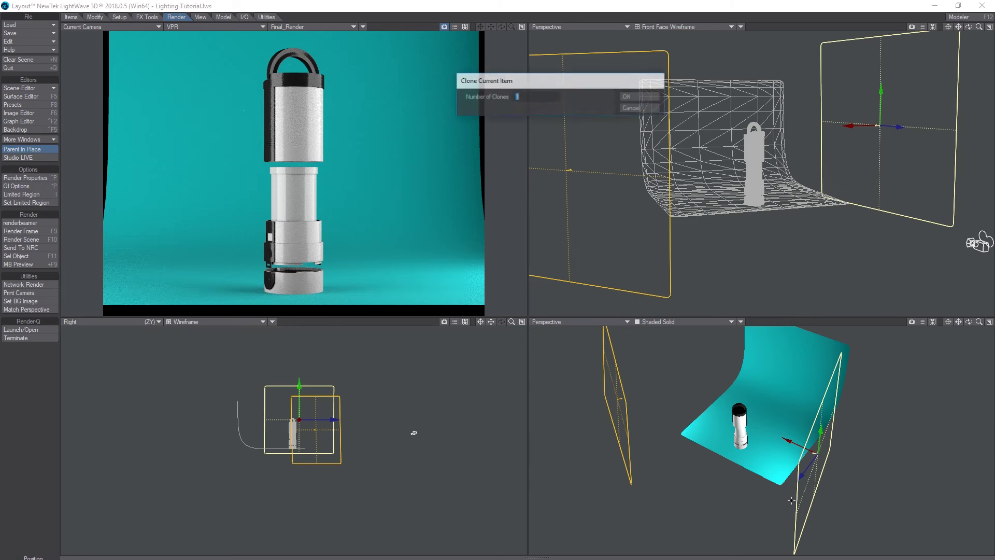
click(643, 96)
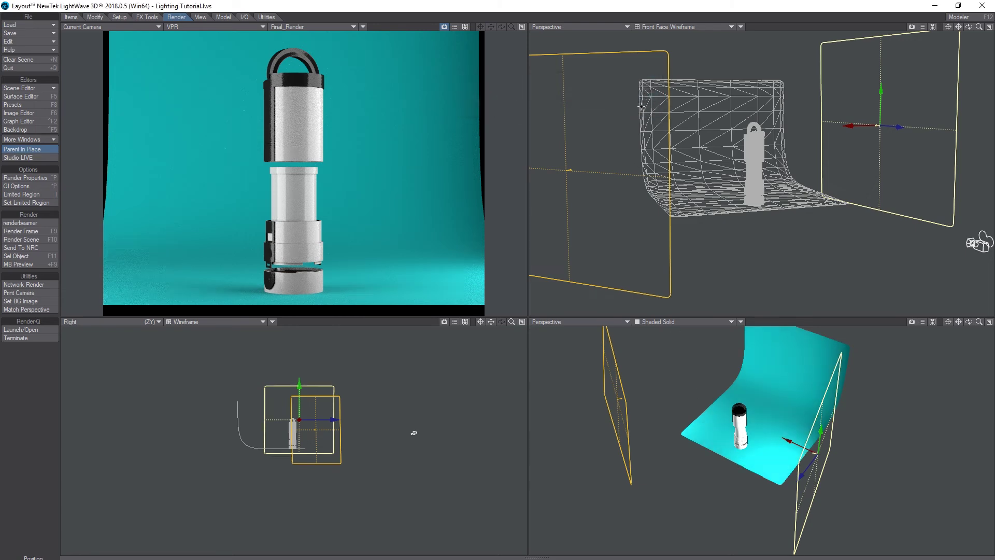
key(p)
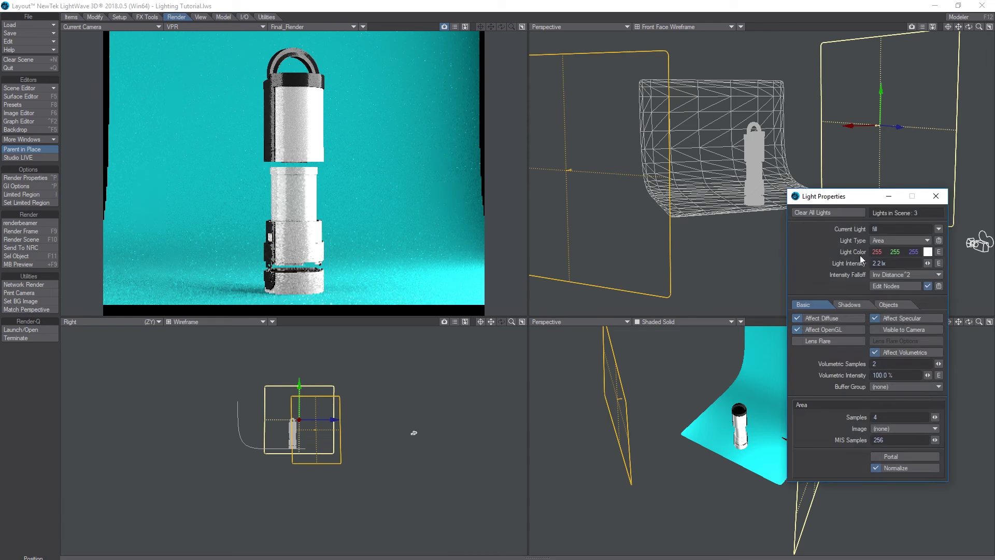
text(rim)
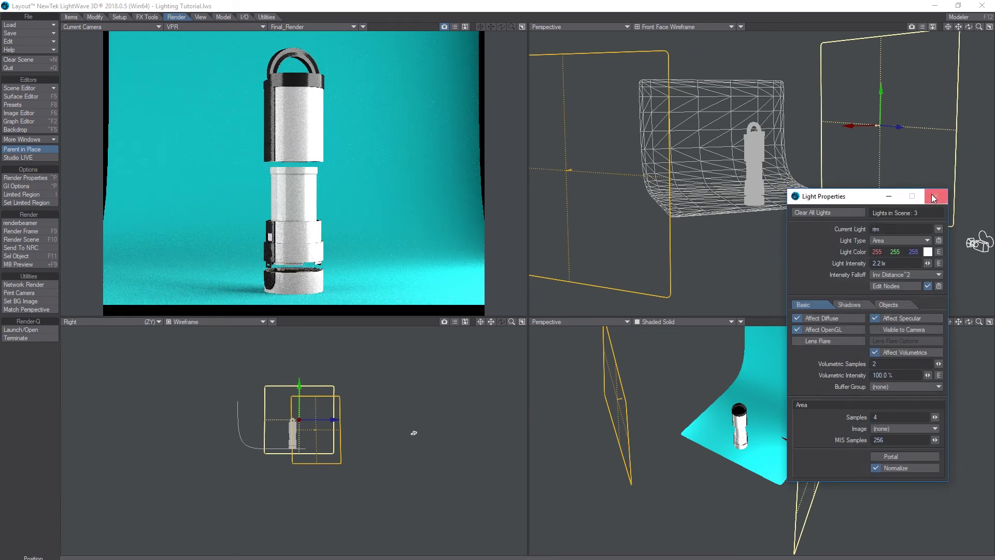
click(935, 198)
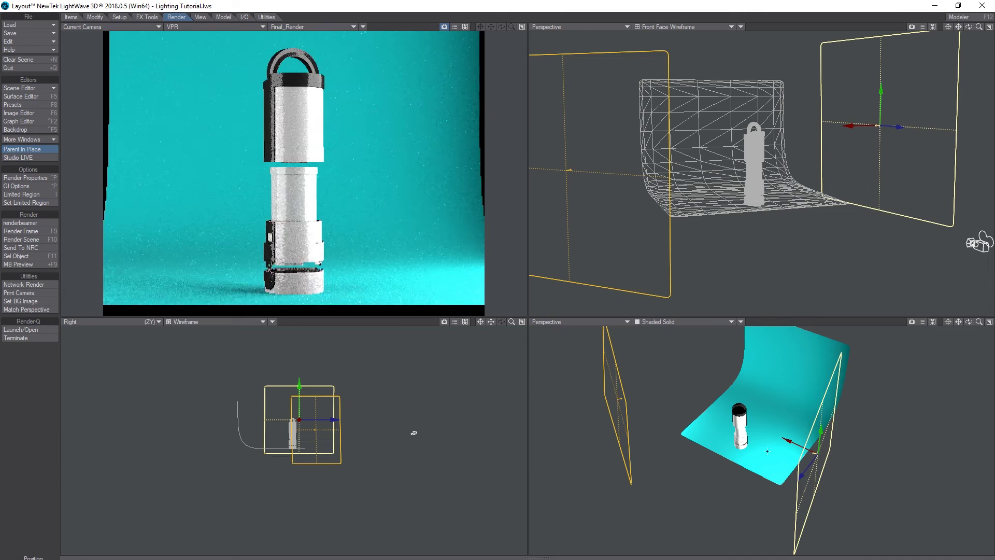
Step: Rotate the rim light parallel to the back wall and move it behind the flashlight, to a depth of about -409 mm
key(y)
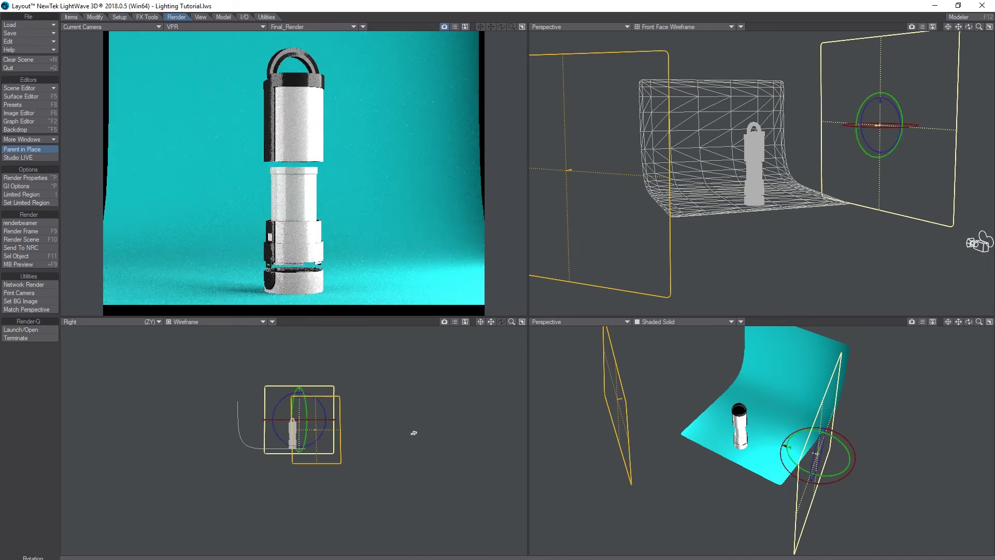
drag(414, 432, 430, 432)
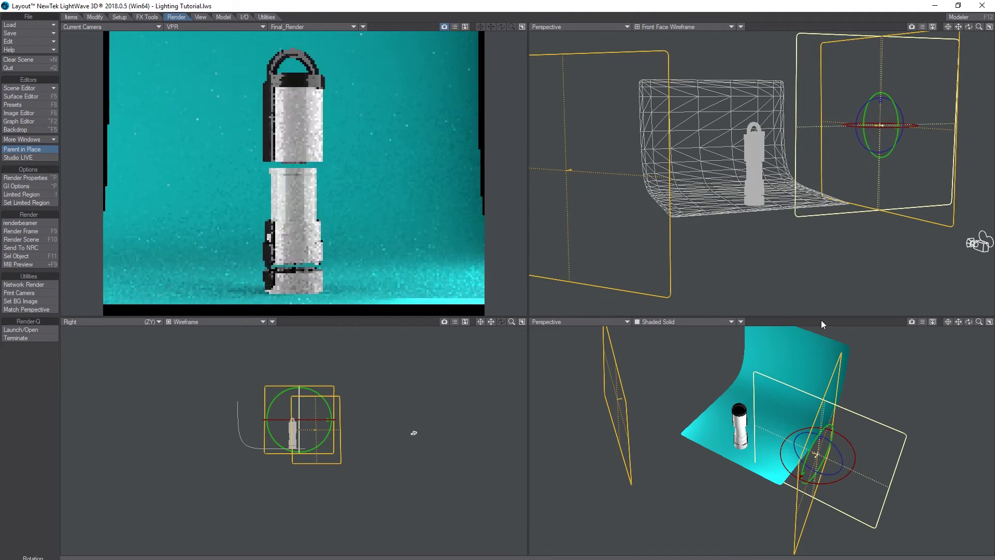
key(t)
drag(849, 451, 789, 417)
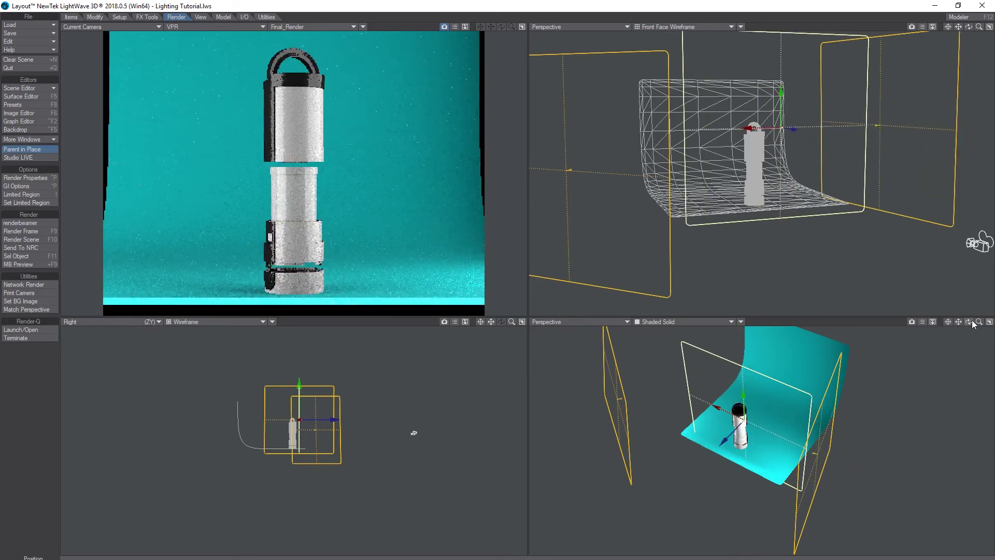
drag(968, 321, 968, 322)
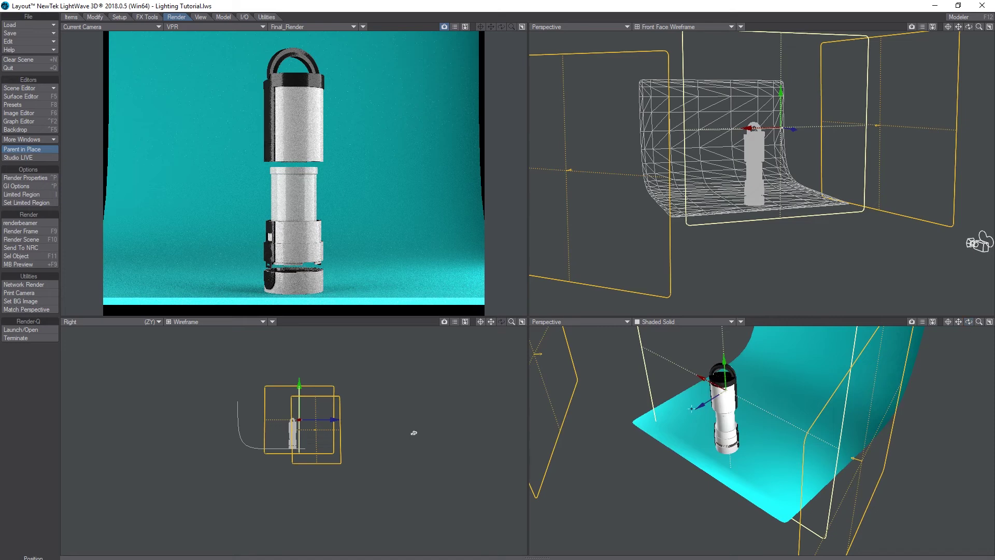
drag(413, 432, 413, 432)
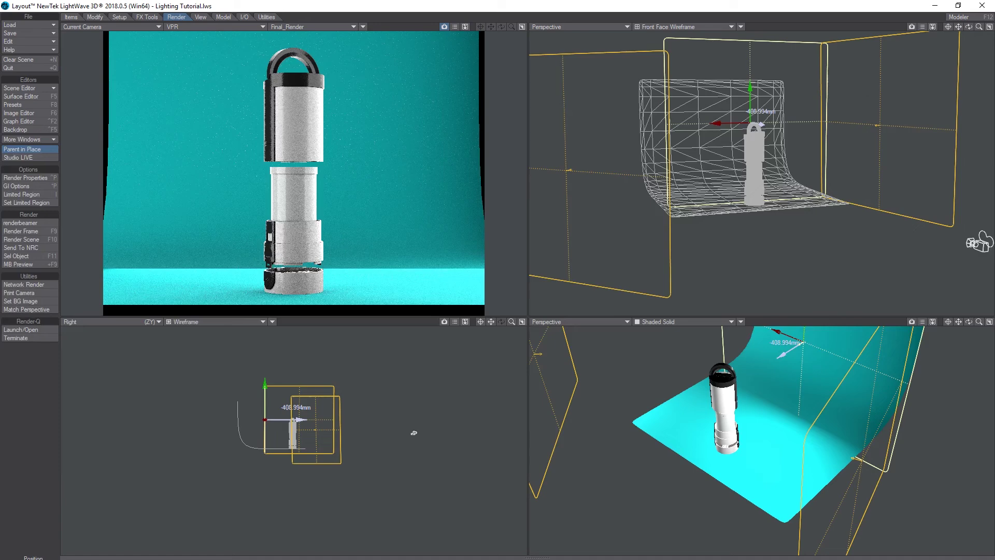
drag(414, 432, 413, 432)
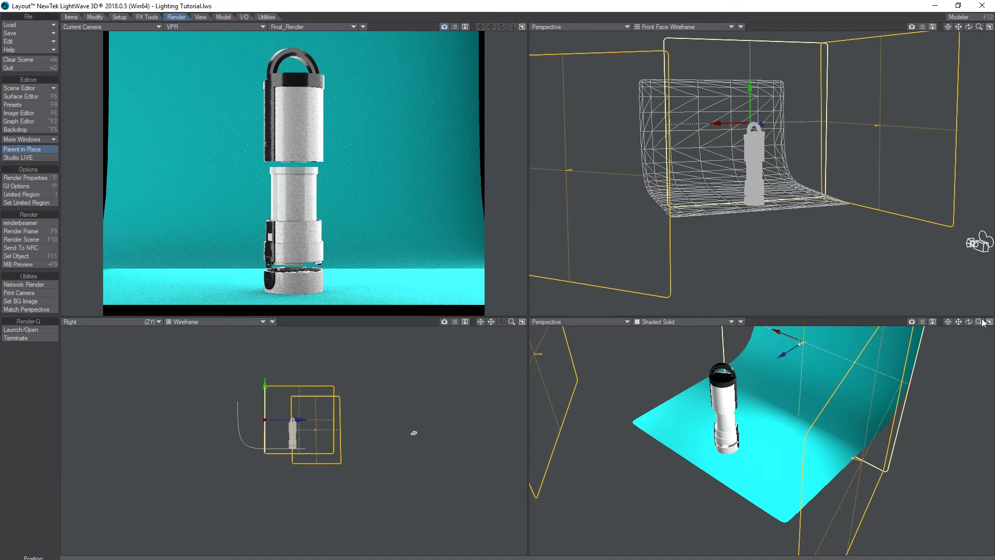
Step: Try the rim light as an angled overhead light, tilting it about 45 degrees and raising it above the backdrop's top edge
drag(979, 322, 923, 343)
drag(413, 432, 413, 433)
key(y)
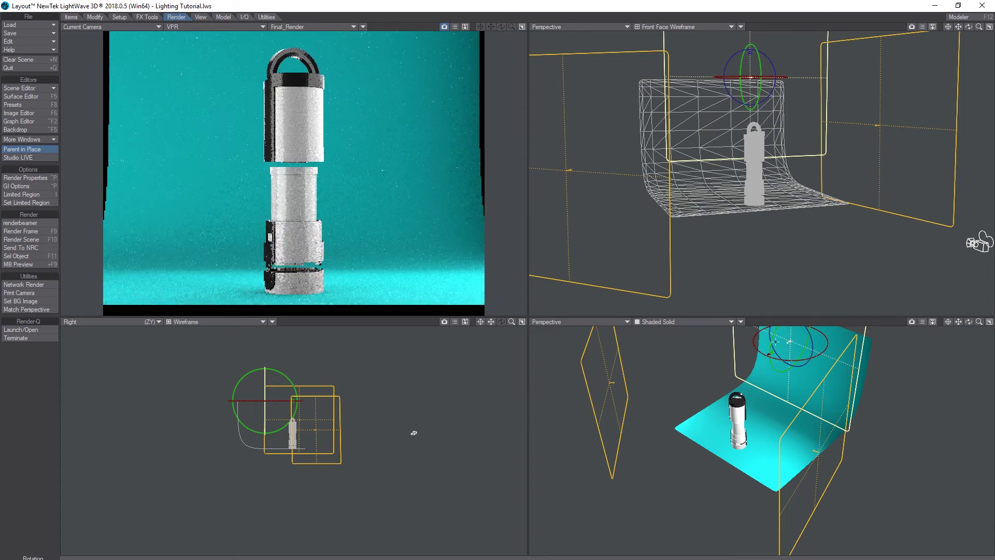
drag(414, 432, 413, 432)
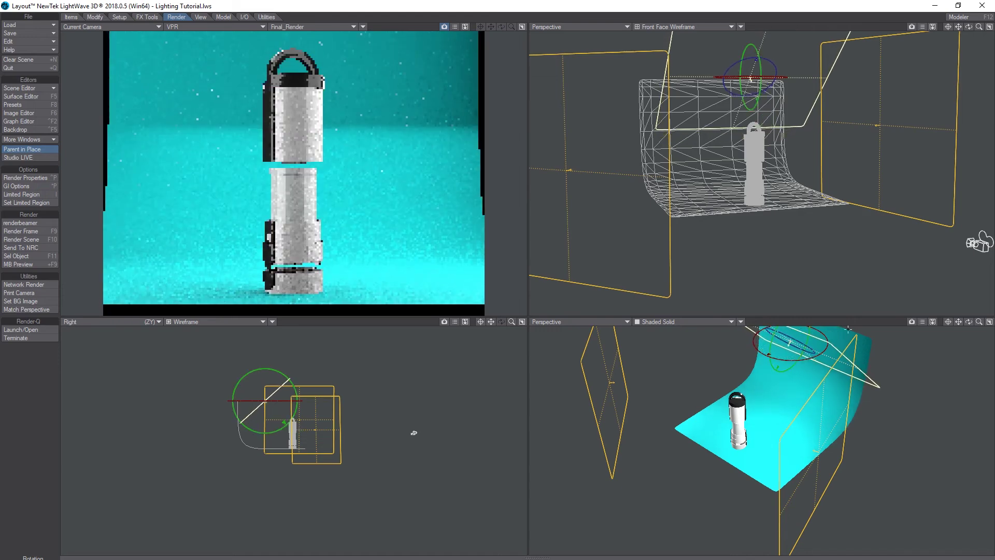
alt+drag(777, 362, 847, 362)
key(t)
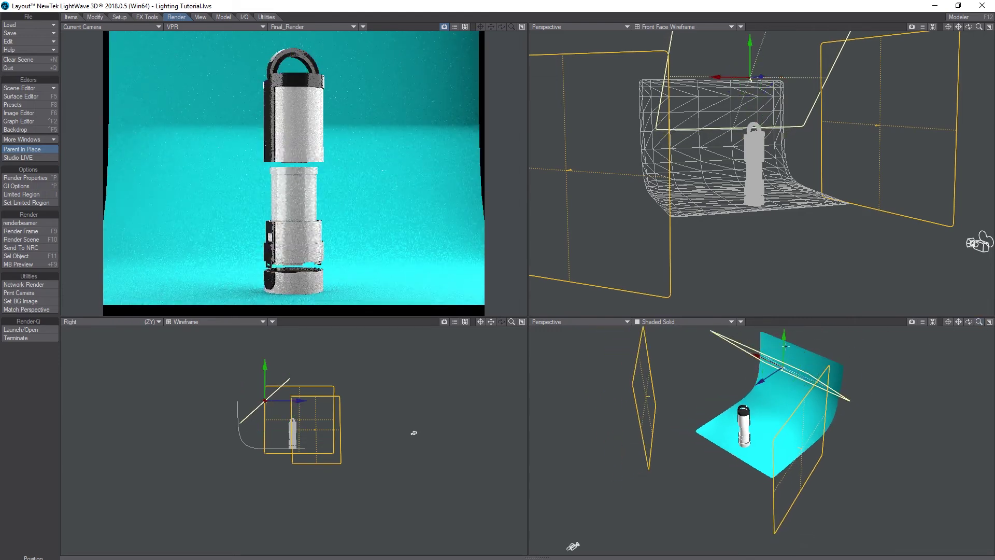
drag(413, 432, 414, 432)
drag(852, 298, 851, 297)
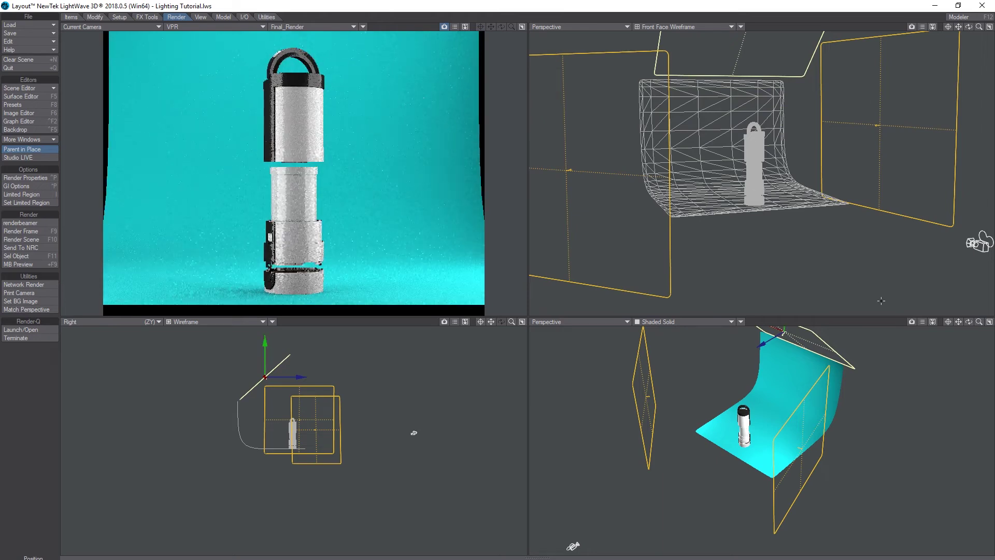
Step: Tilt the rim light flat overhead and try it above the flashlight and farther back over the backdrop
drag(969, 322, 940, 323)
key(y)
drag(777, 404, 777, 438)
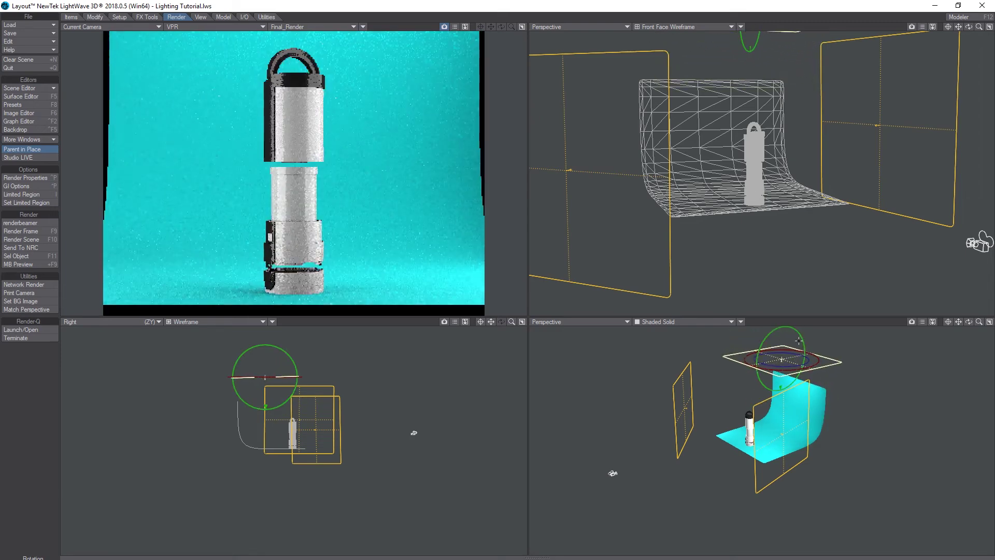
key(t)
drag(759, 374, 720, 373)
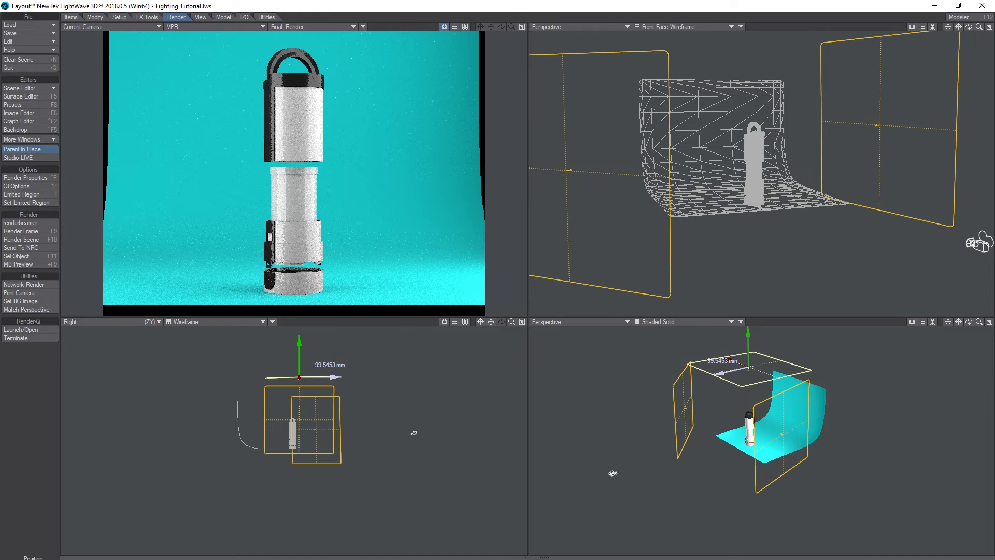
mouse_move(748, 367)
mouse_down()
mouse_move(777, 346)
mouse_move(827, 348)
mouse_move(752, 368)
mouse_up()
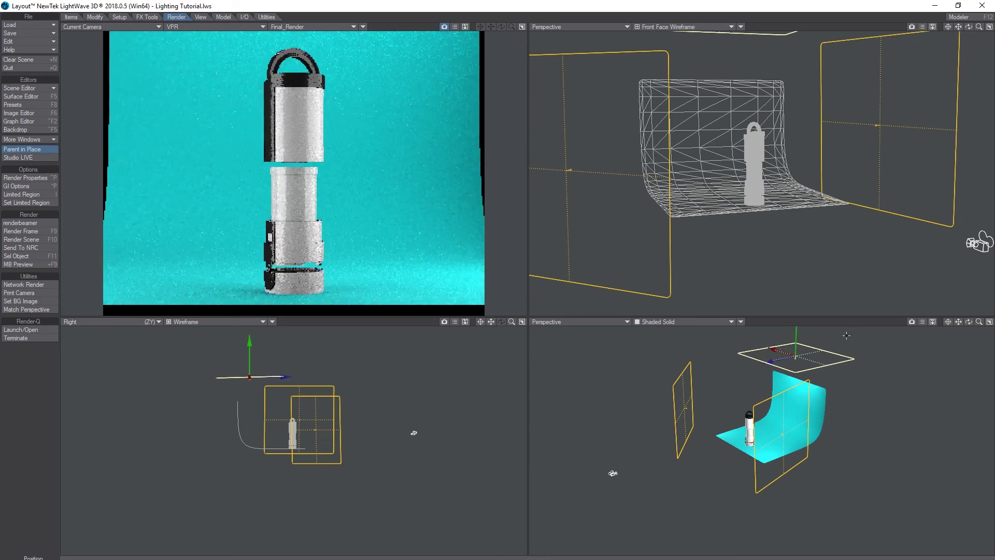
Step: Turn the rim light upright, place it behind the flashlight on the key light's side, and lower it to flashlight level
key(y)
drag(823, 361, 754, 361)
key(t)
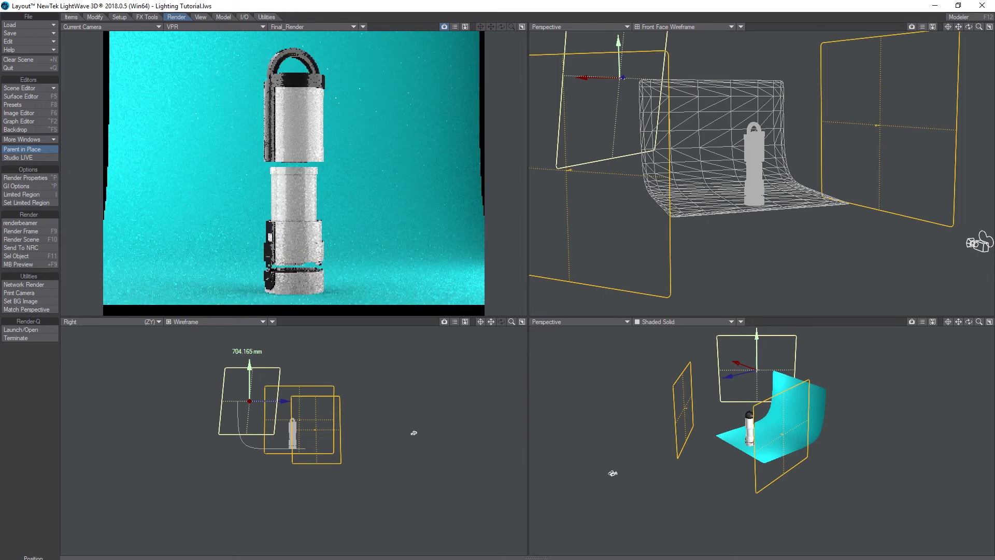
drag(754, 362, 755, 382)
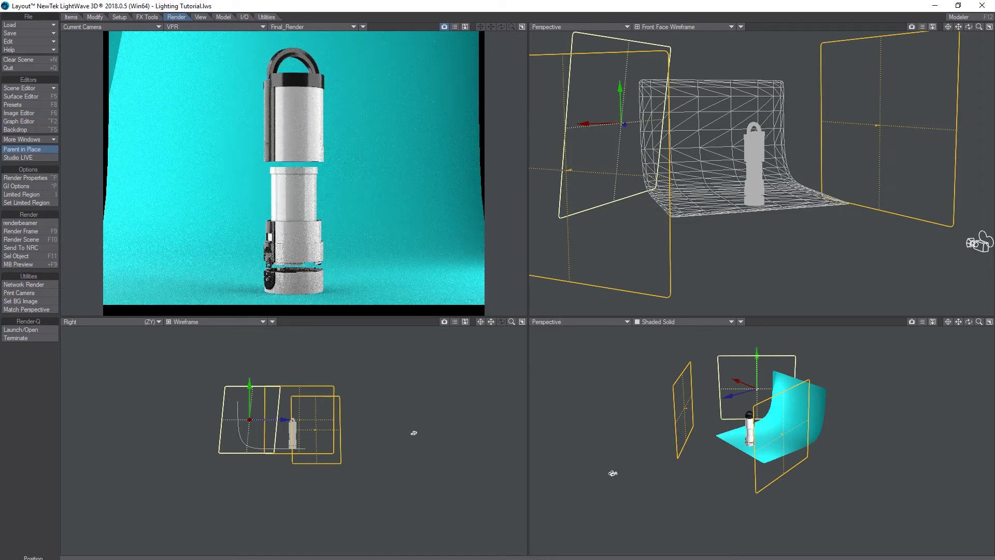
Step: Fine-tune the rim light's angle, shift it slightly forward, and slide it outward until it clears the backdrop's side edge
drag(968, 322, 979, 329)
key(y)
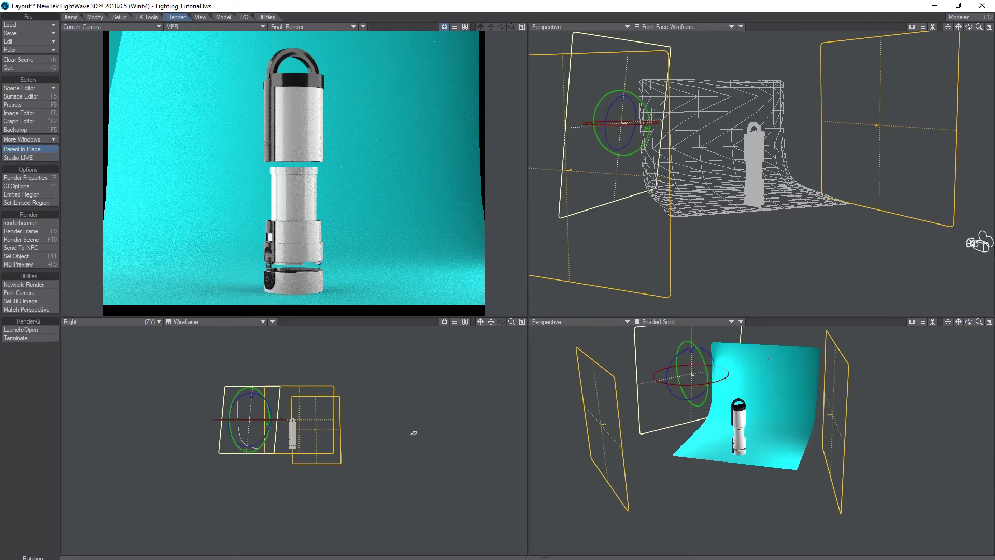
drag(414, 432, 411, 430)
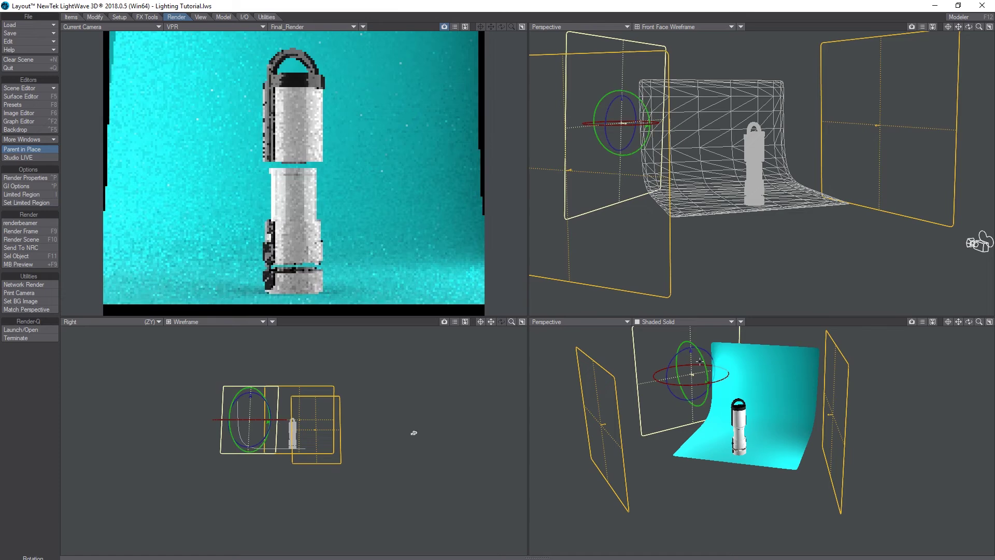
key(t)
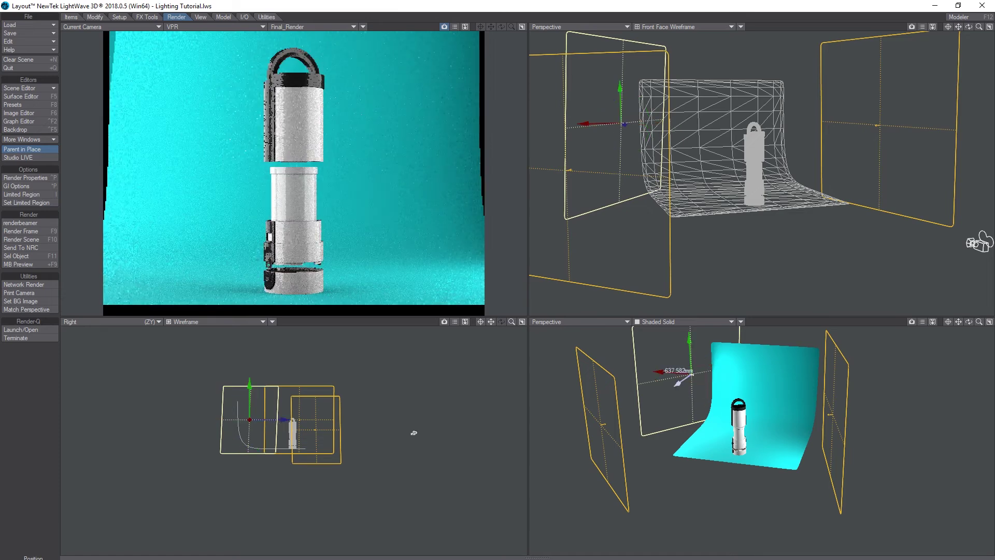
drag(413, 432, 411, 433)
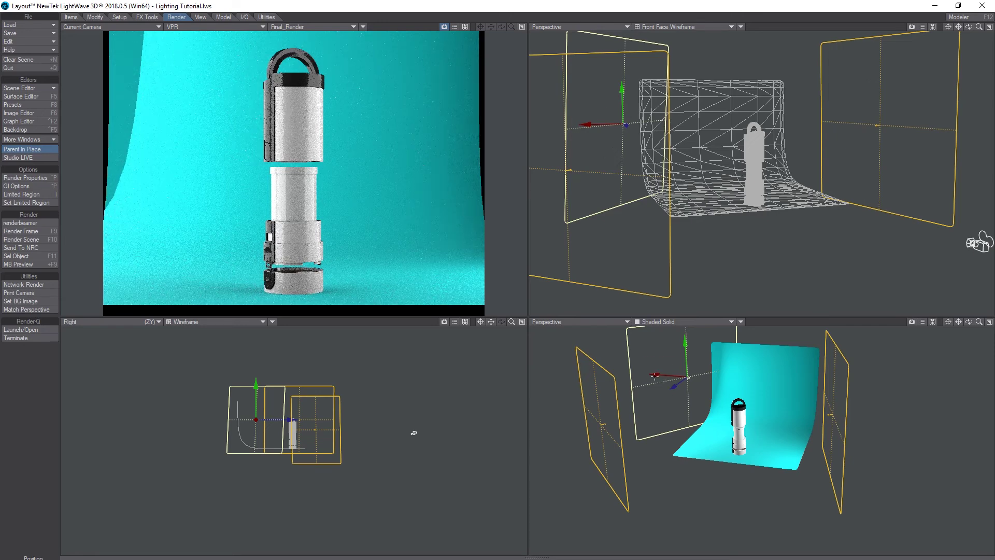
right_drag(413, 432, 413, 432)
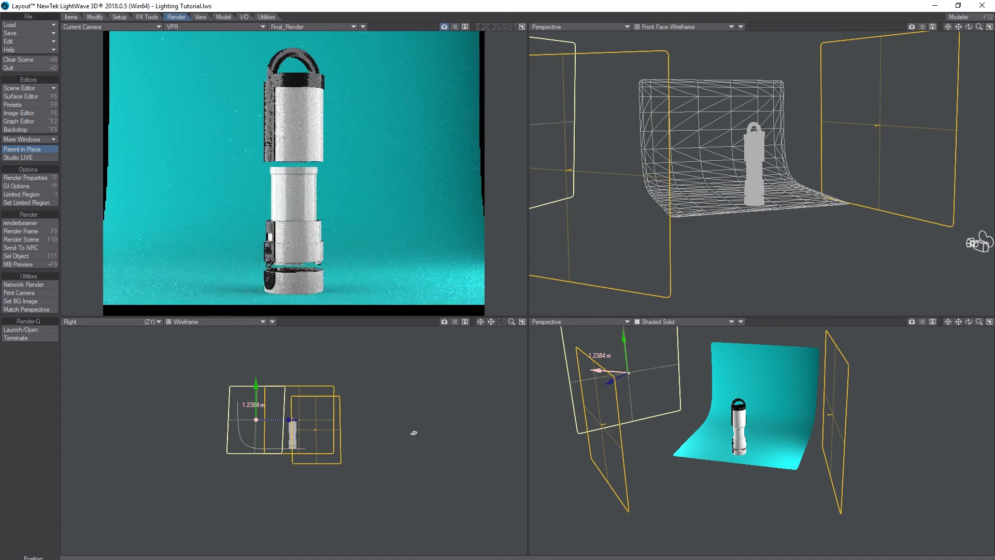
right_drag(413, 433, 413, 432)
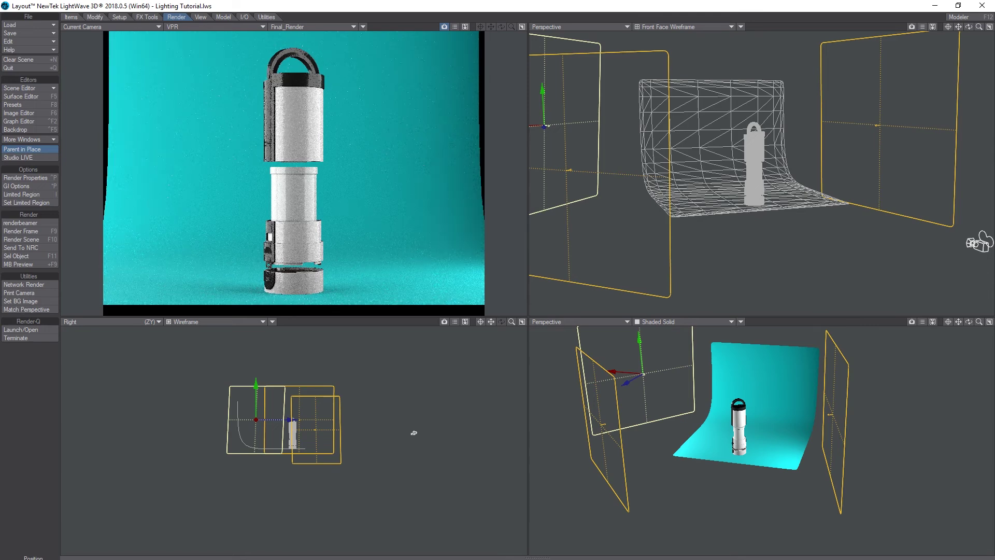
Step: Turn off Affect Diffuse for the key, fill and rim lights in the light properties
key(p)
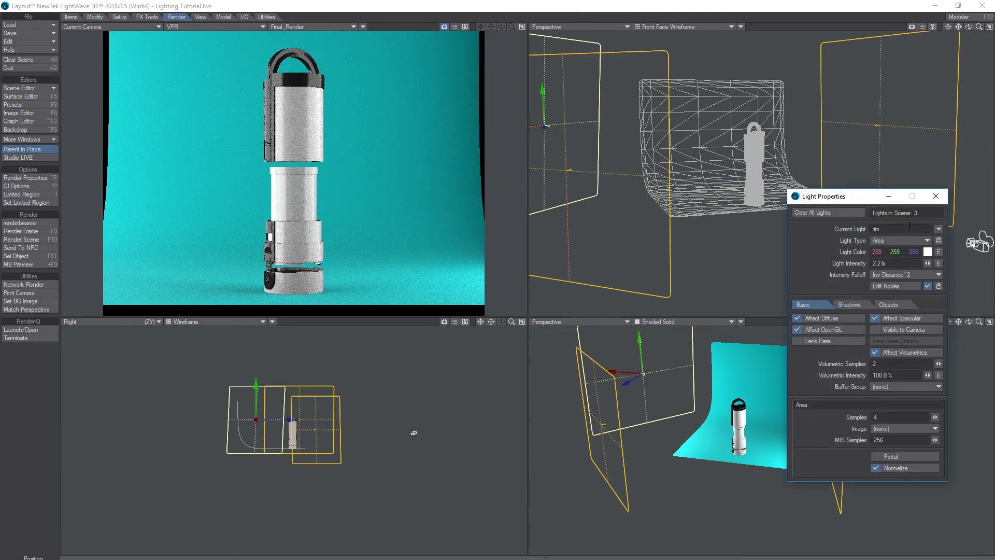
click(939, 229)
click(944, 217)
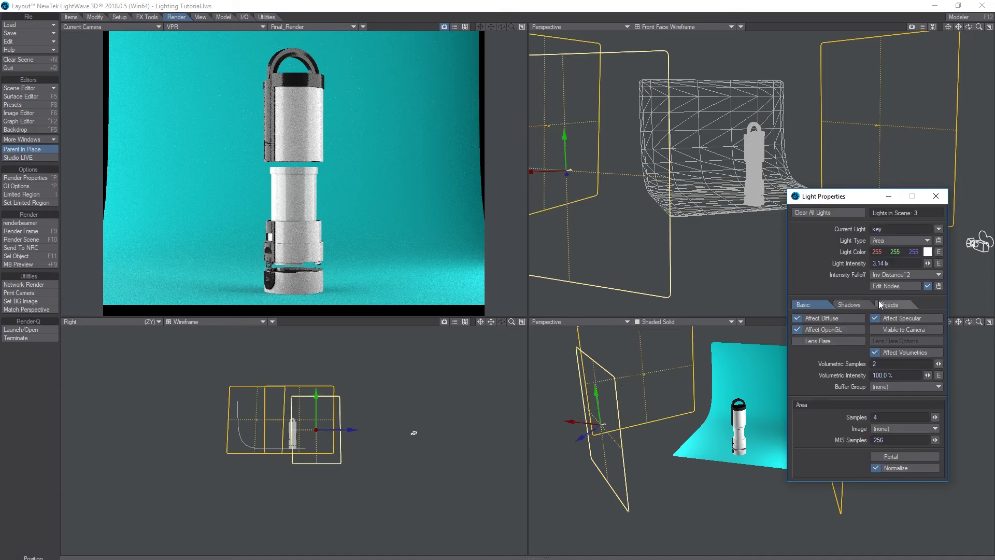
click(796, 318)
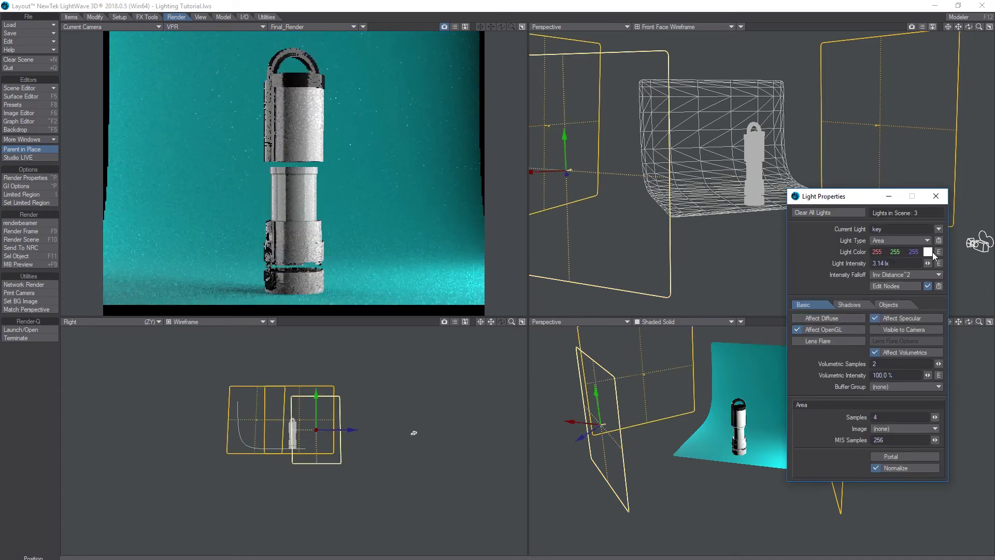
click(939, 229)
click(940, 241)
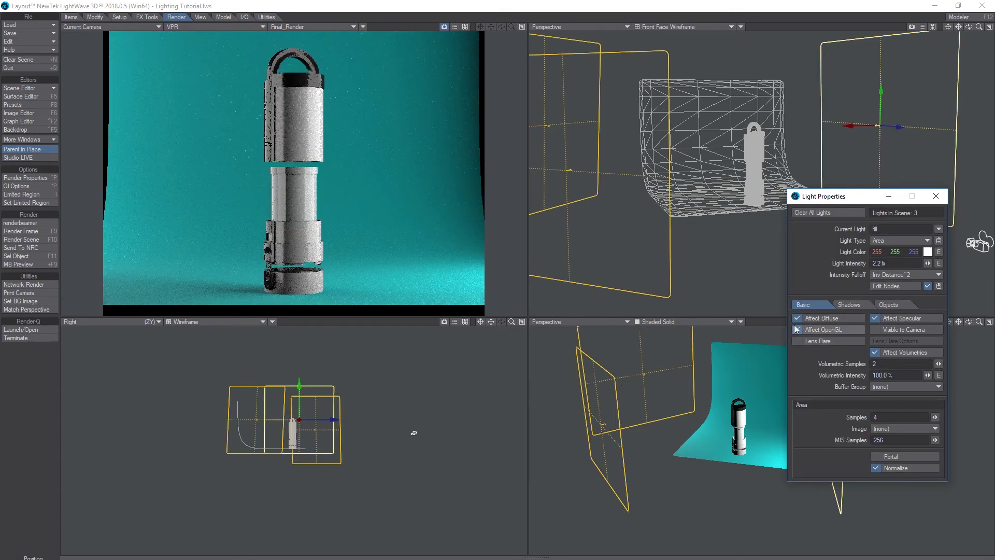
click(796, 318)
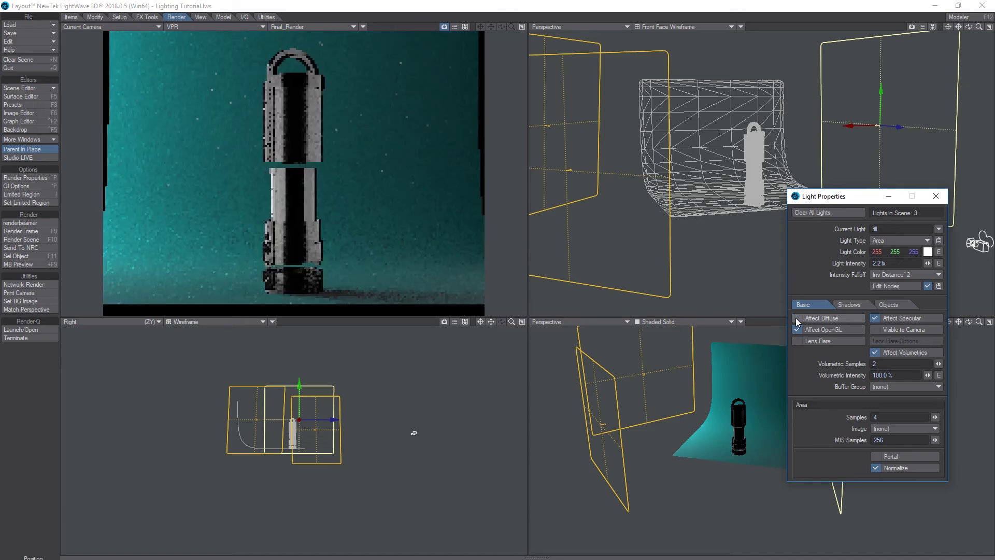
click(939, 229)
click(941, 236)
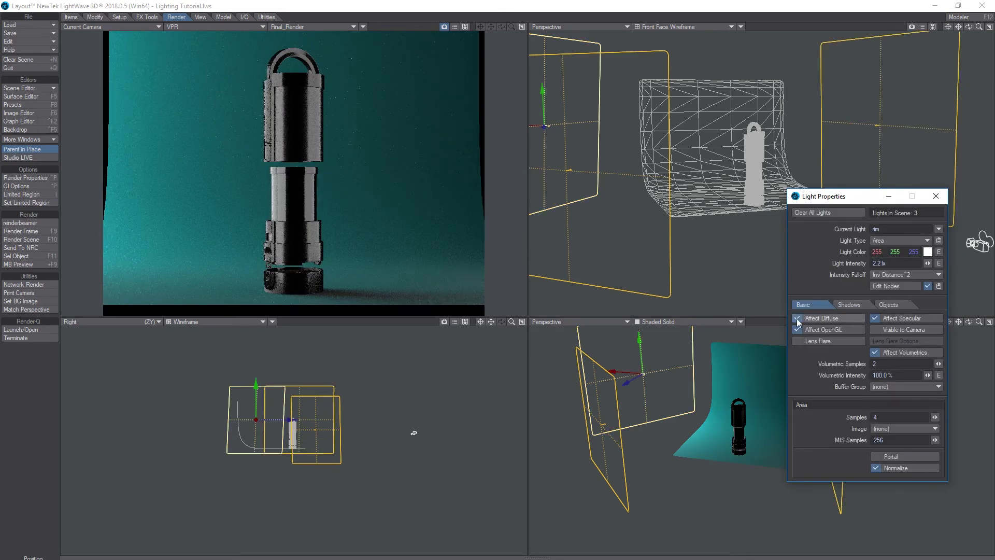
click(797, 318)
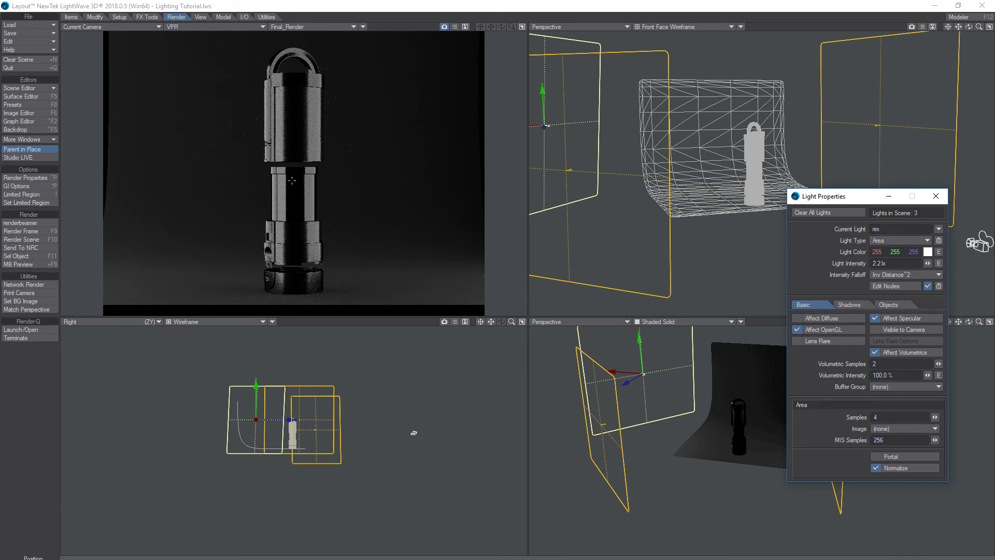
Step: Slide the rim light farther back behind the flashlight, and shift the key light forward toward the camera
drag(413, 432, 385, 432)
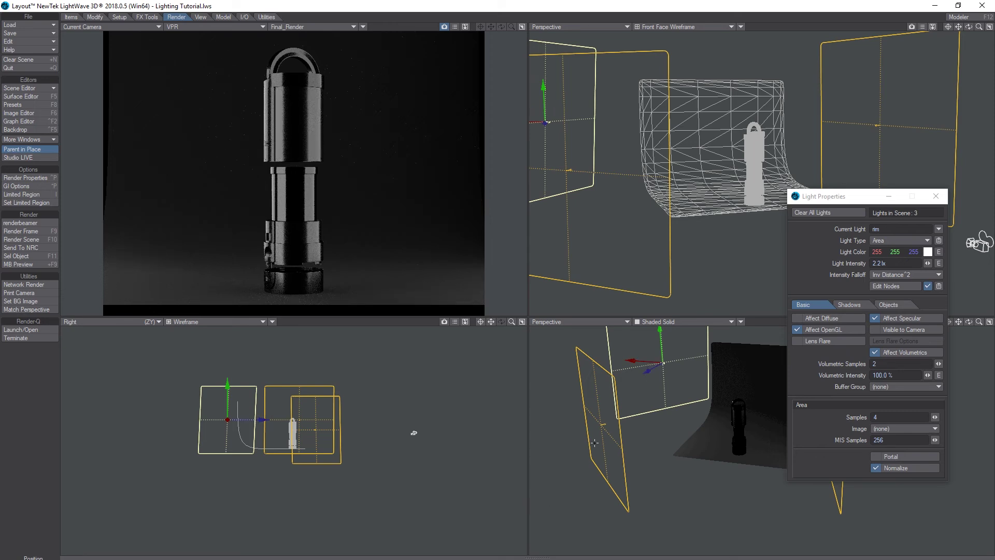
key(Down)
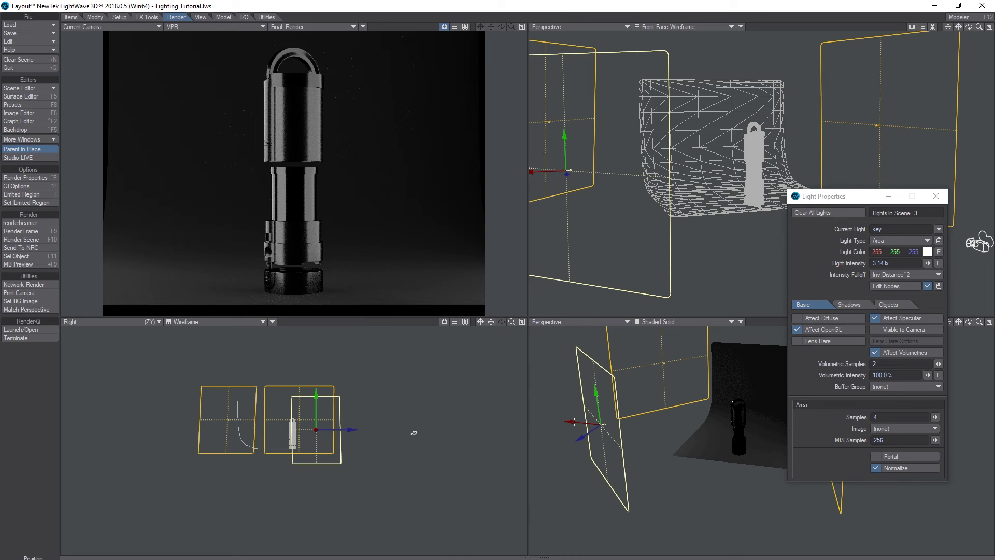
drag(575, 423, 596, 435)
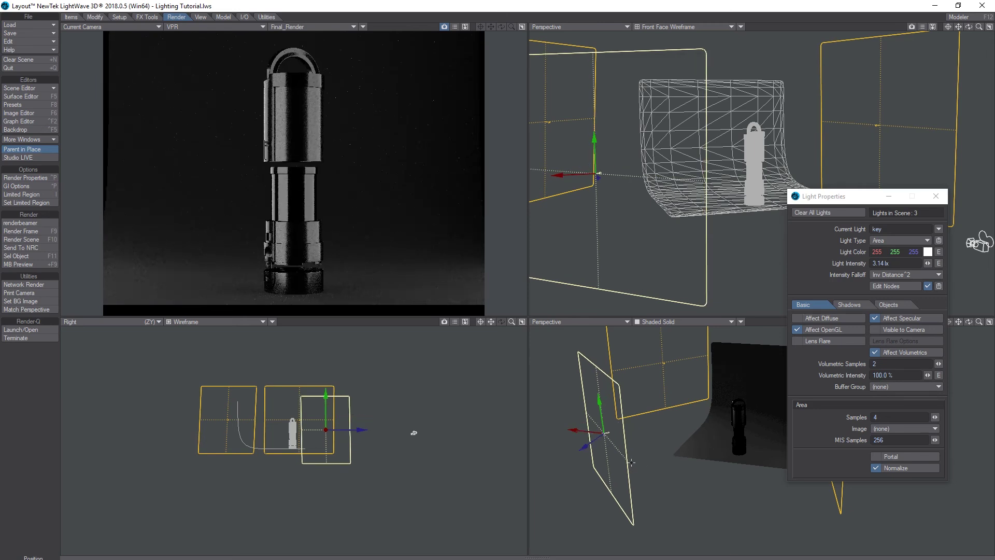
Step: Turn the key light to face more toward the backdrop, bring it inward, and raise it level with the other lights
key(y)
drag(643, 433, 613, 434)
key(t)
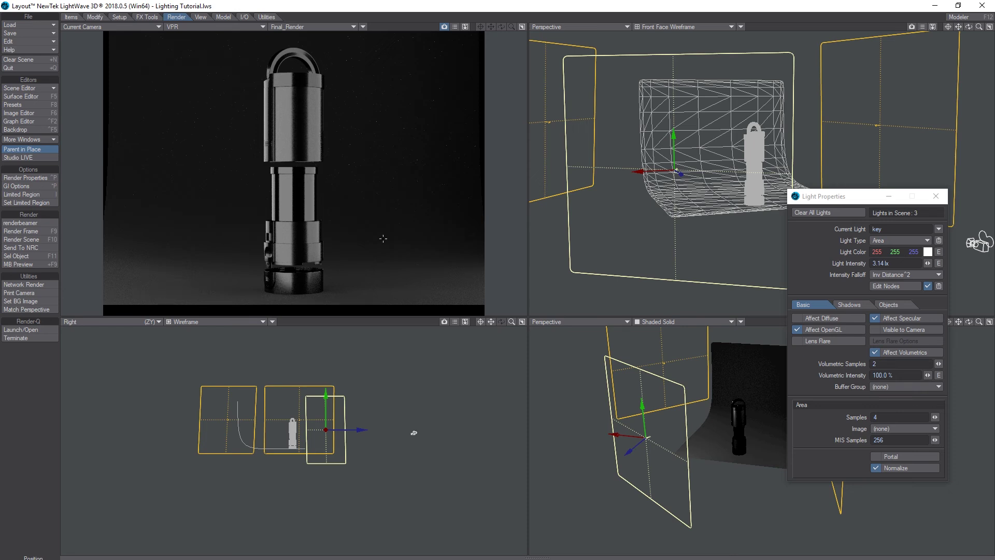
mouse_move(413, 433)
mouse_down()
mouse_move(414, 414)
mouse_move(413, 439)
mouse_up()
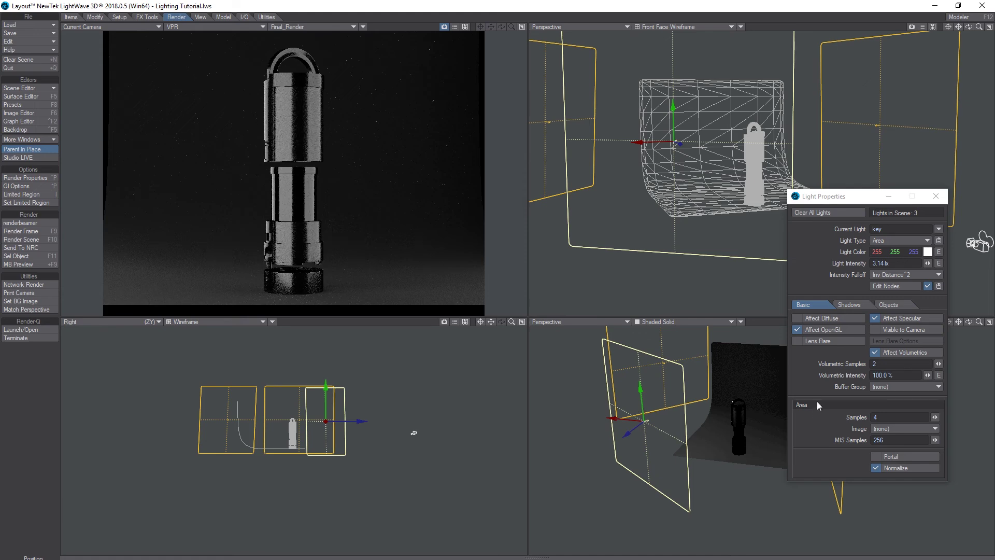
Step: Turn Affect Diffuse back on for the key, fill and rim lights
click(797, 317)
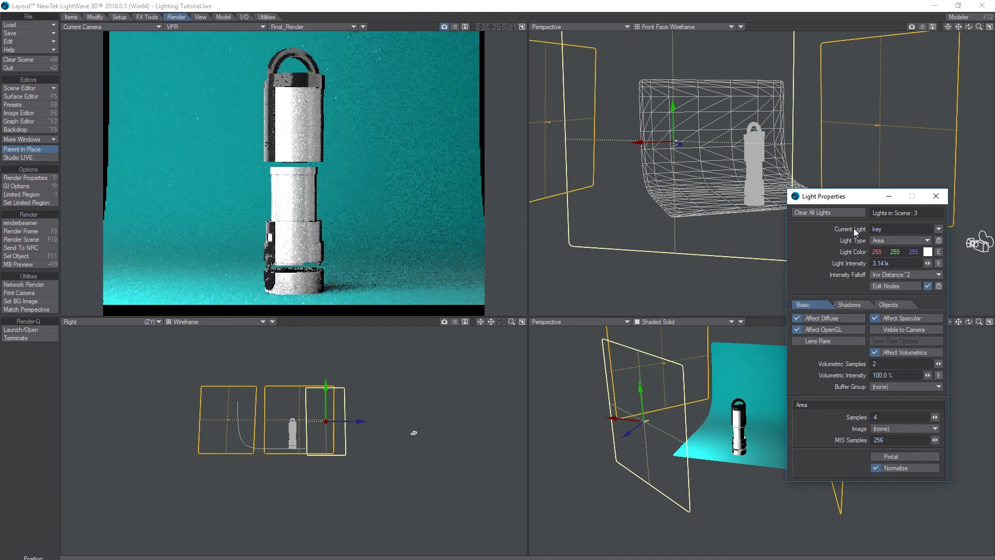
click(941, 237)
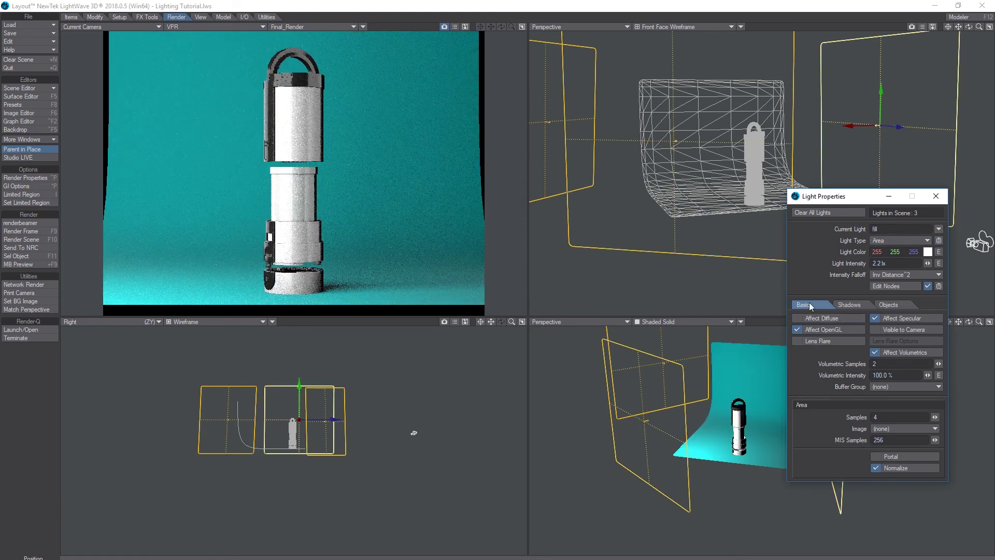
click(797, 317)
click(938, 228)
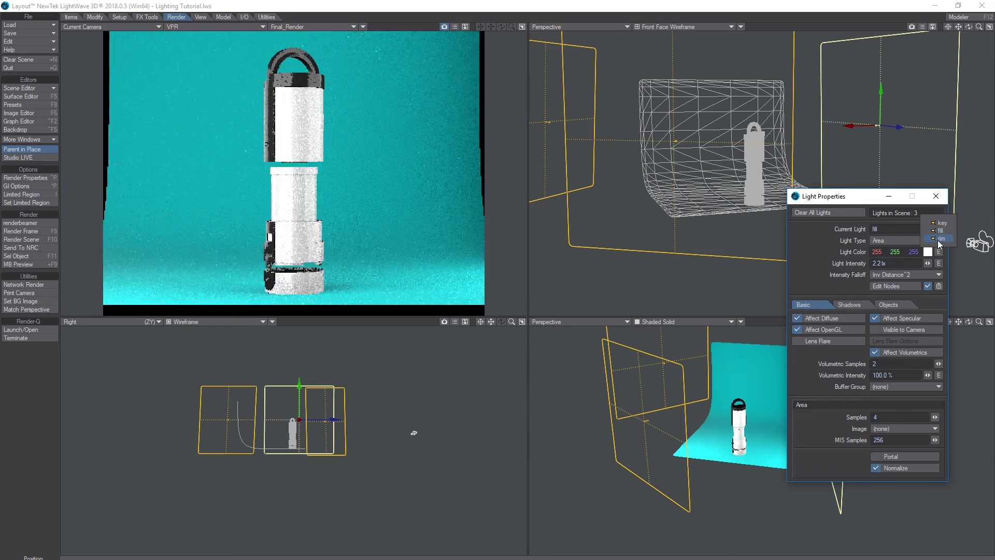
click(941, 228)
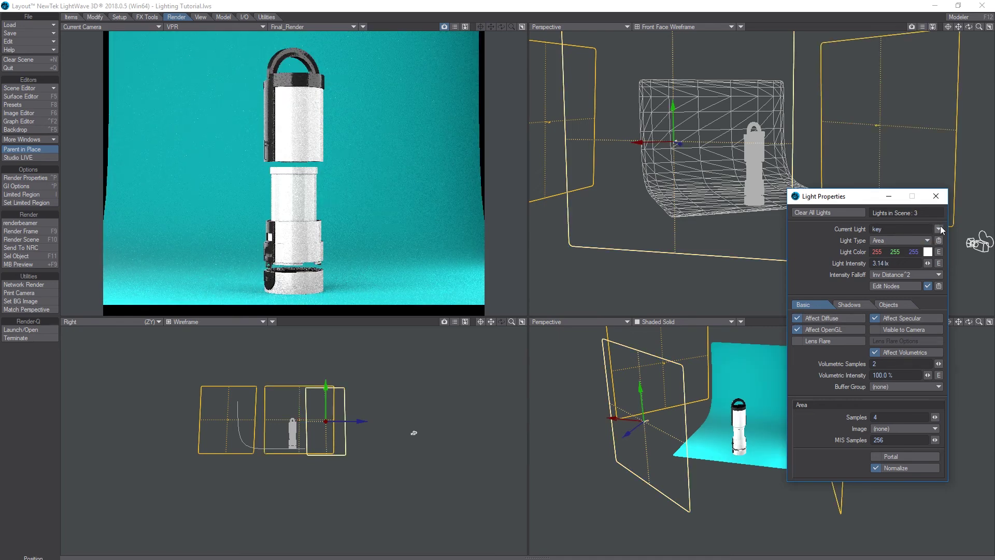
click(939, 230)
click(796, 318)
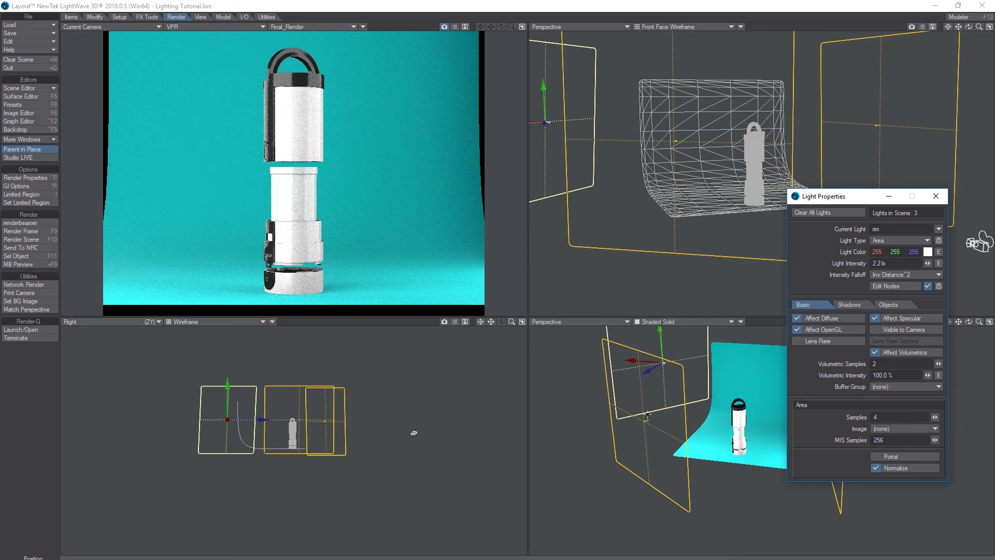
Step: Lower the fill light's intensity to 0.9 lx, and try key intensities of 1.73, 2.165 and 2.685 lx before settling slightly lower
click(843, 500)
drag(927, 262, 889, 263)
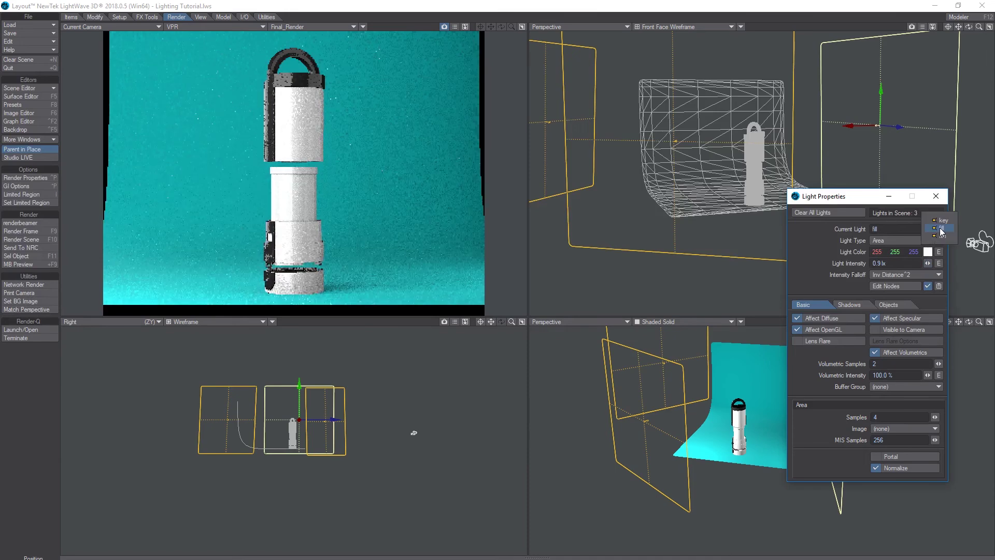
click(942, 227)
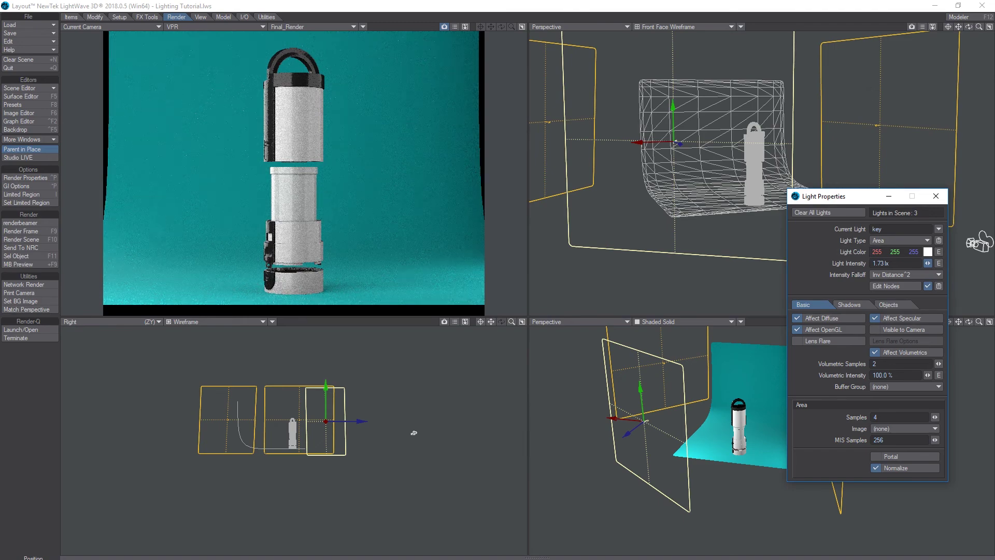
drag(927, 263, 929, 263)
drag(929, 262, 944, 262)
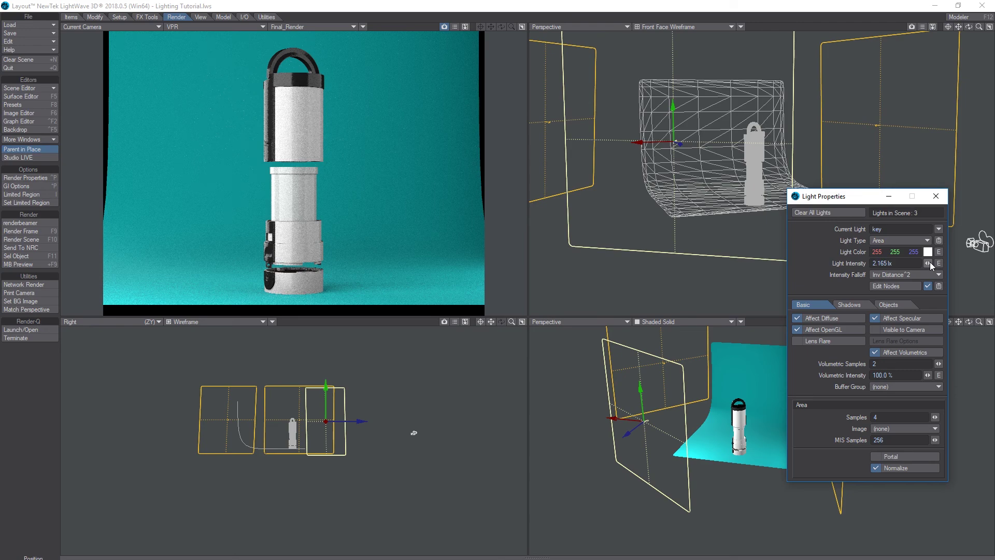
drag(927, 263, 946, 263)
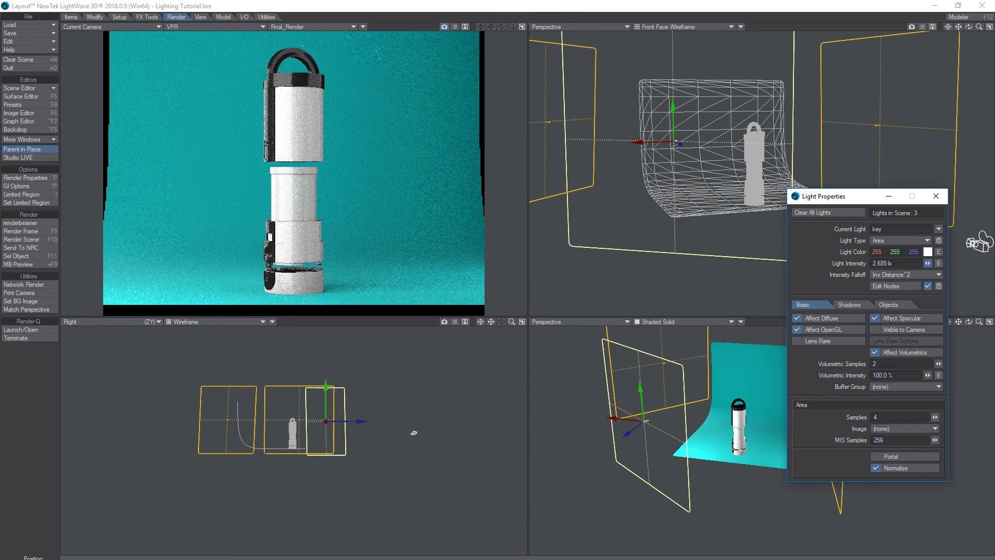
drag(946, 263, 936, 264)
Step: Try the rim light slightly smaller, and enlarge it to nearly twice its original size
click(705, 356)
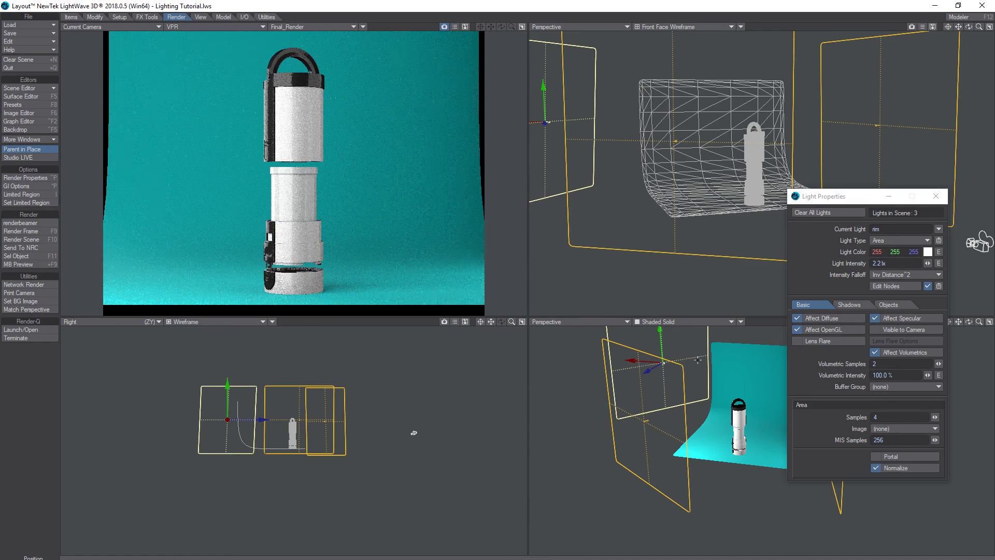
key(h)
drag(414, 433, 386, 432)
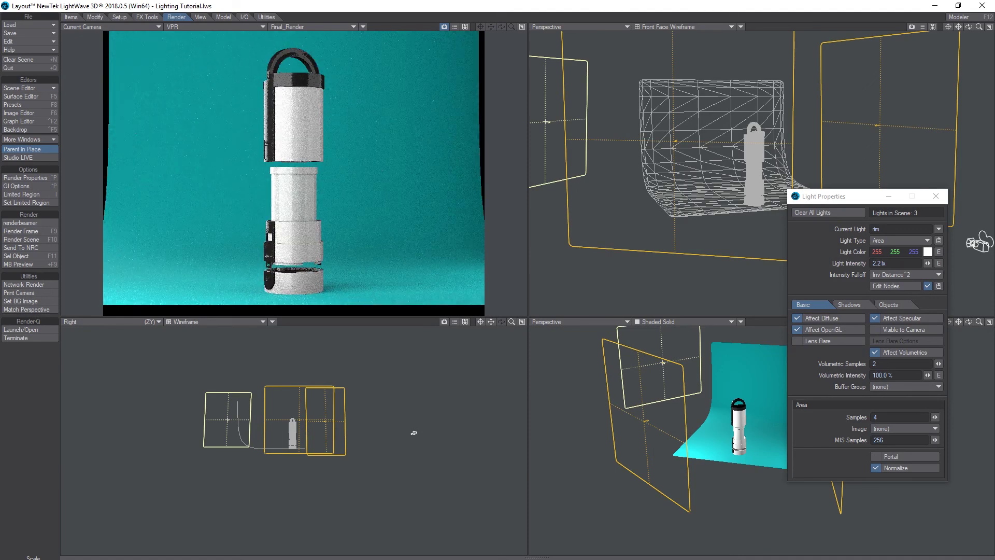
drag(414, 432, 423, 432)
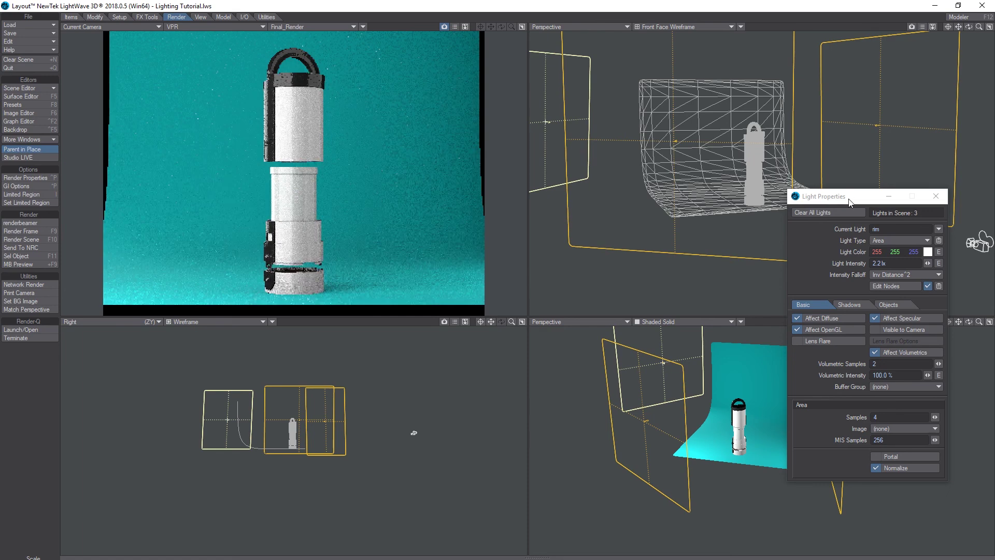
drag(848, 200, 623, 258)
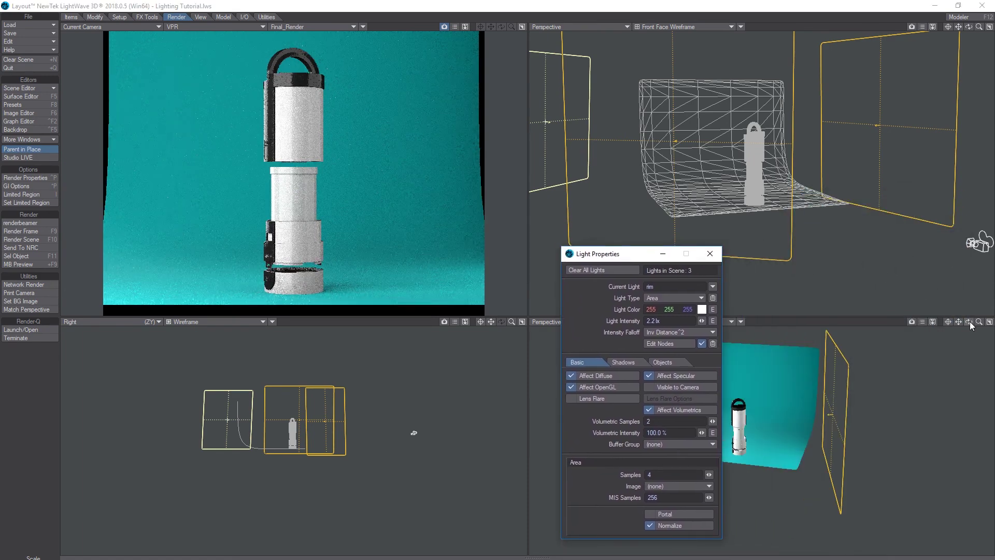
drag(969, 324, 881, 335)
drag(627, 253, 827, 27)
drag(979, 321, 935, 359)
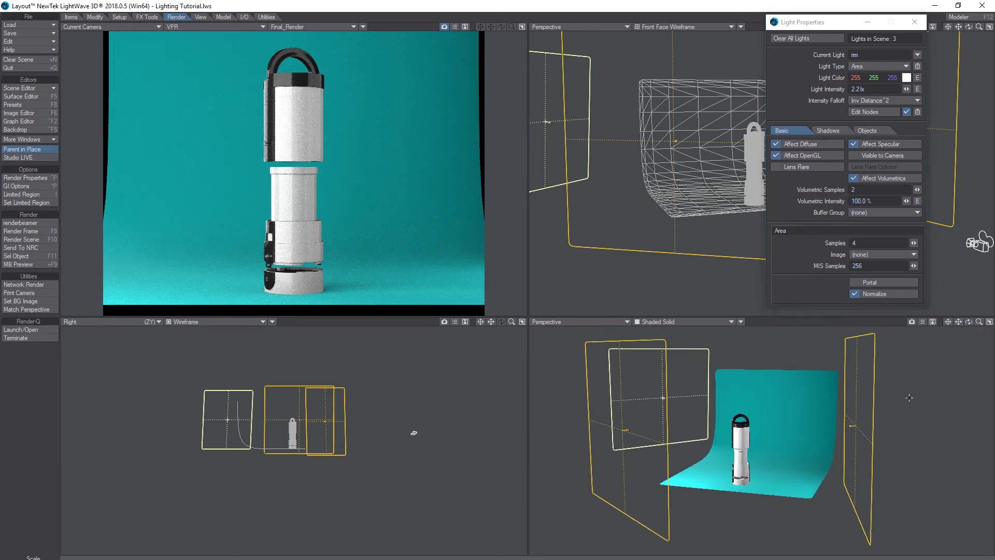
drag(662, 394, 717, 395)
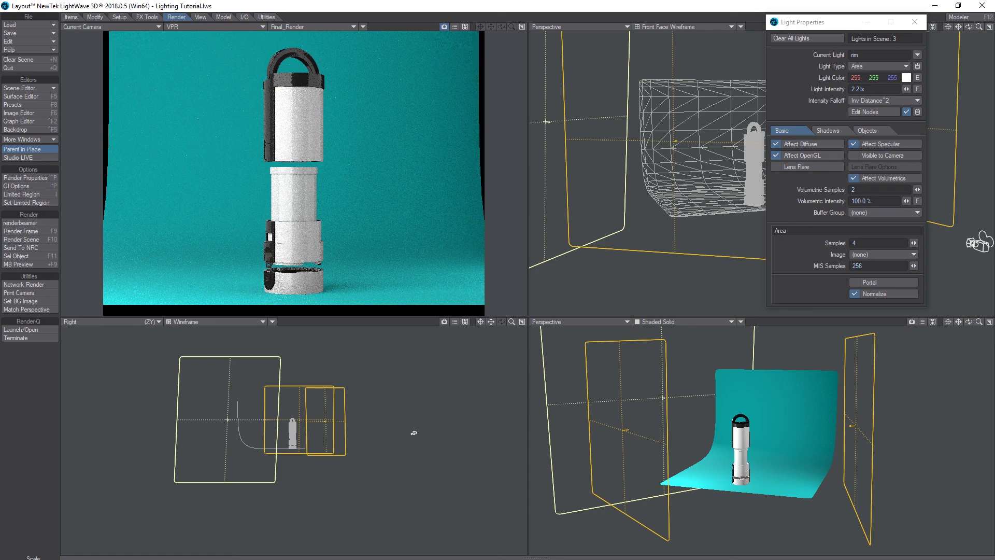
Step: Set the rim light's intensity to 4.07 lx and the fill light's intensity to 1.395 lx
drag(906, 89, 927, 89)
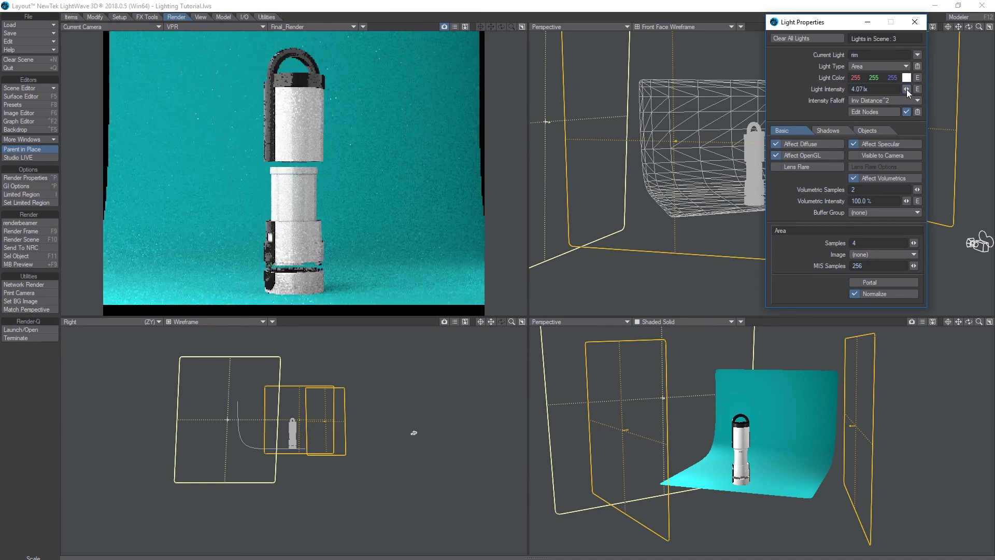
click(910, 54)
click(912, 46)
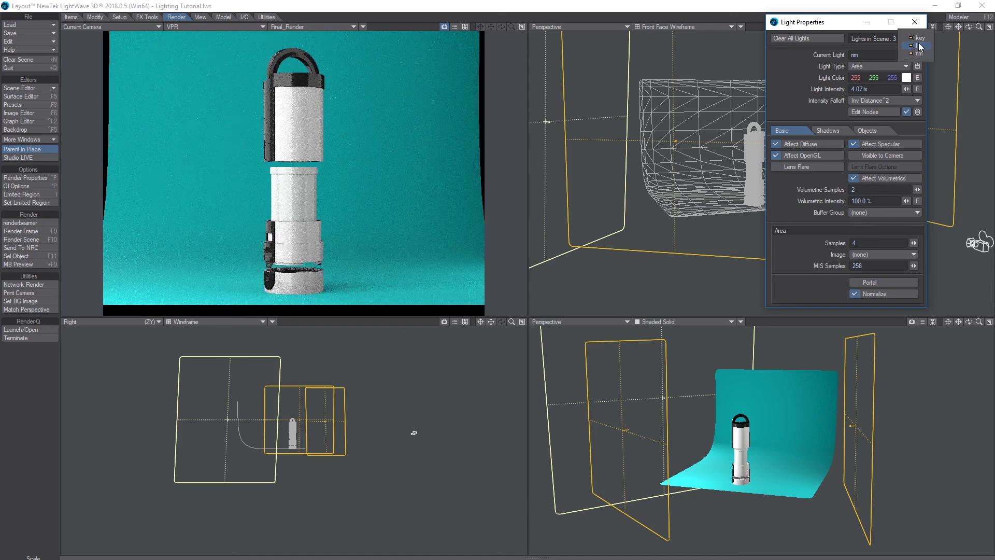
drag(906, 89, 916, 88)
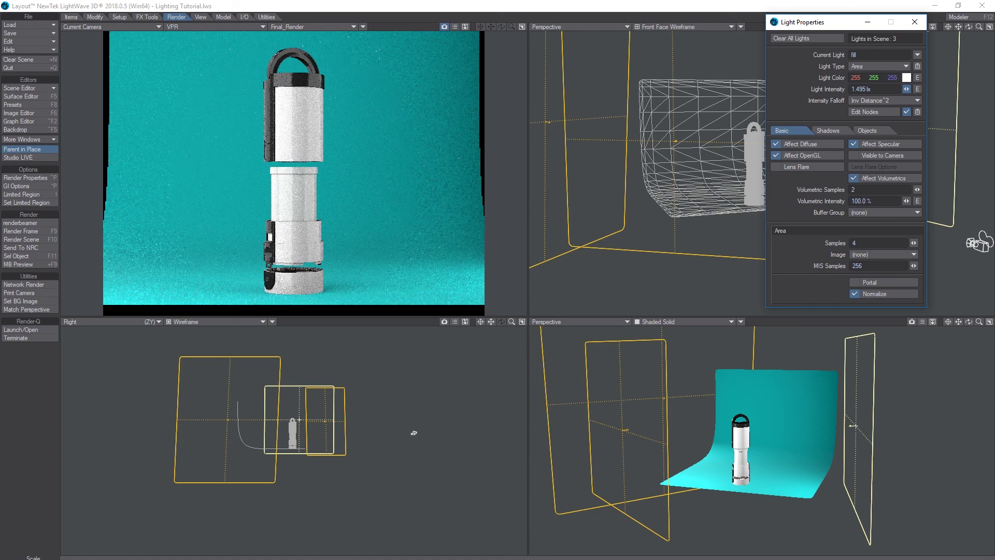
drag(906, 88, 902, 88)
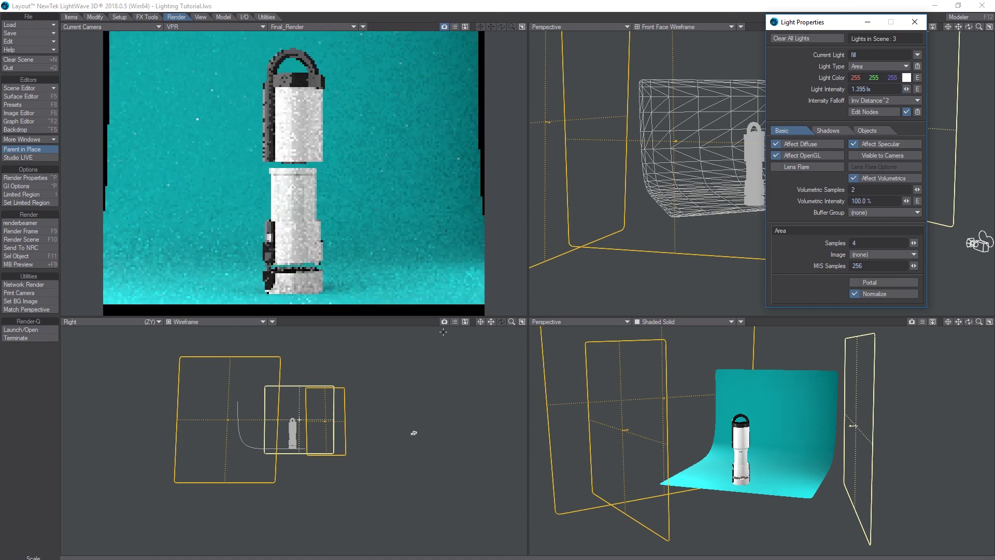